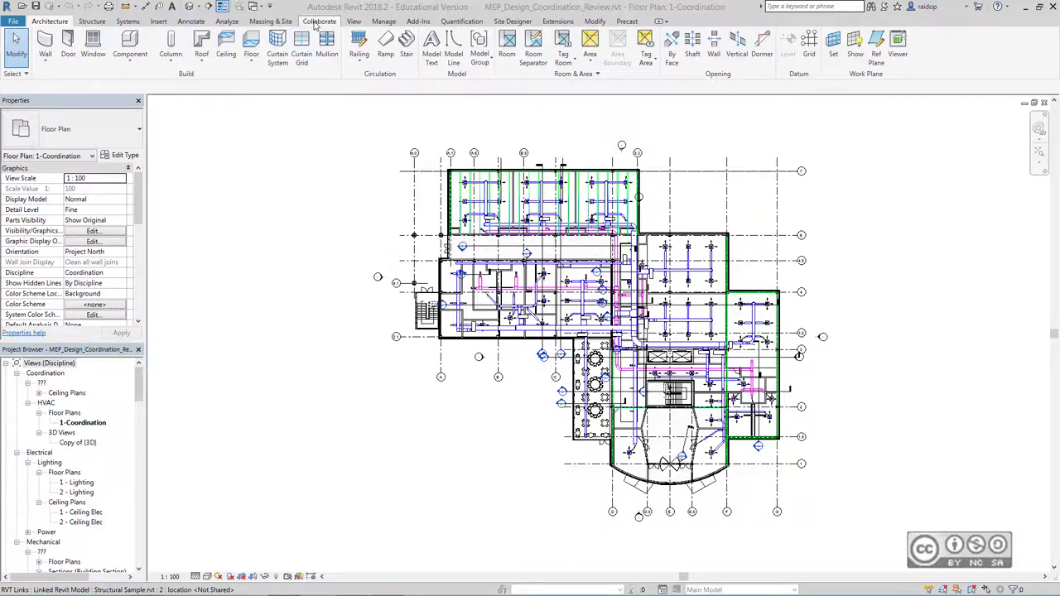
Switch the Revit ribbon to the Collaborate tab for the 1-Coordination plan
click(317, 22)
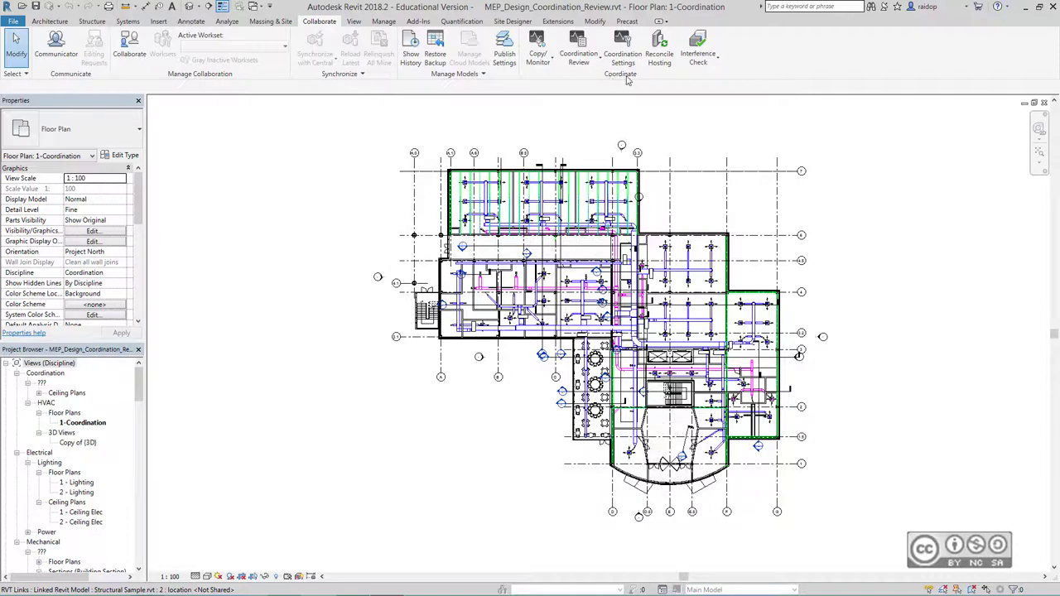
Start a new interference check with Mechanical Equipment against Structural Sample.rvt
click(709, 64)
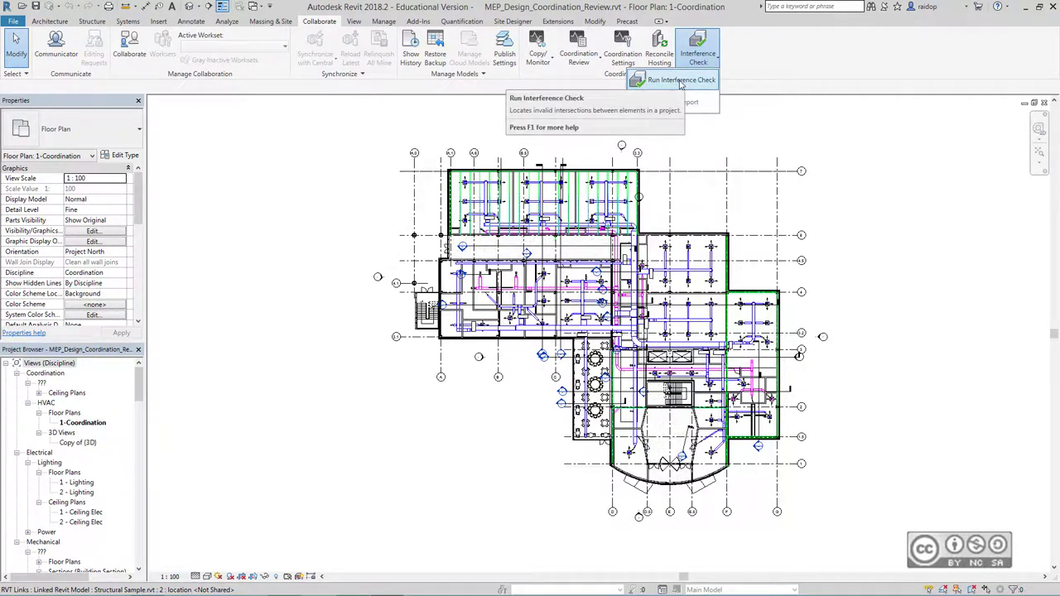
click(681, 80)
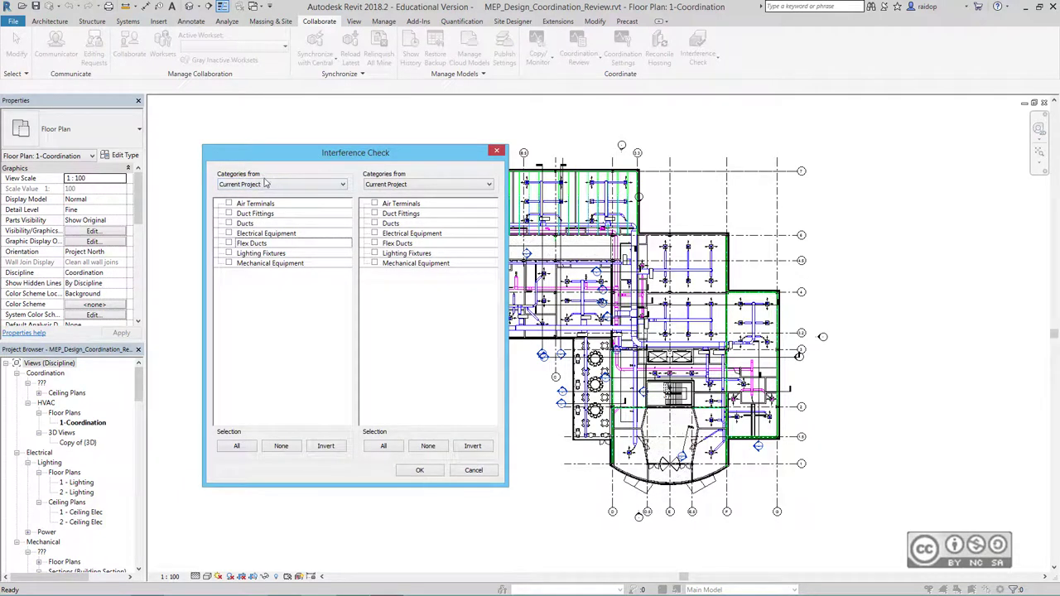
click(229, 264)
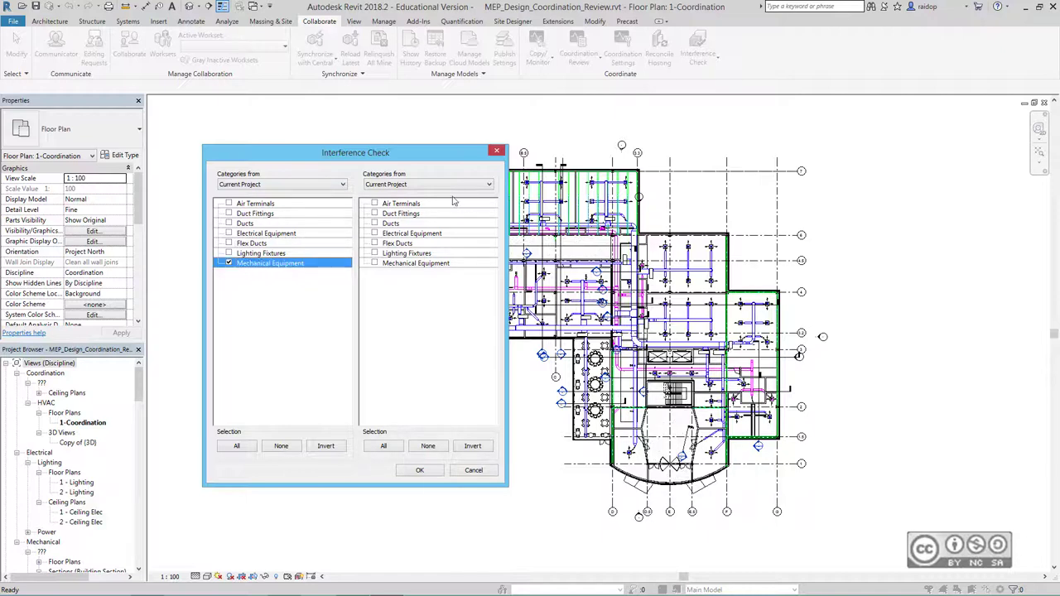
click(431, 184)
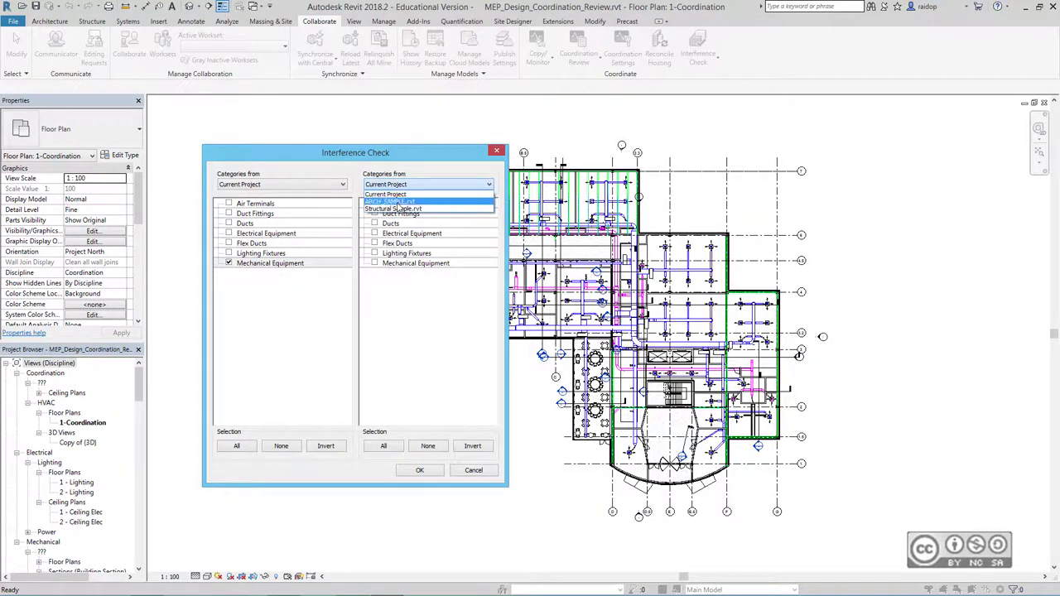
click(423, 195)
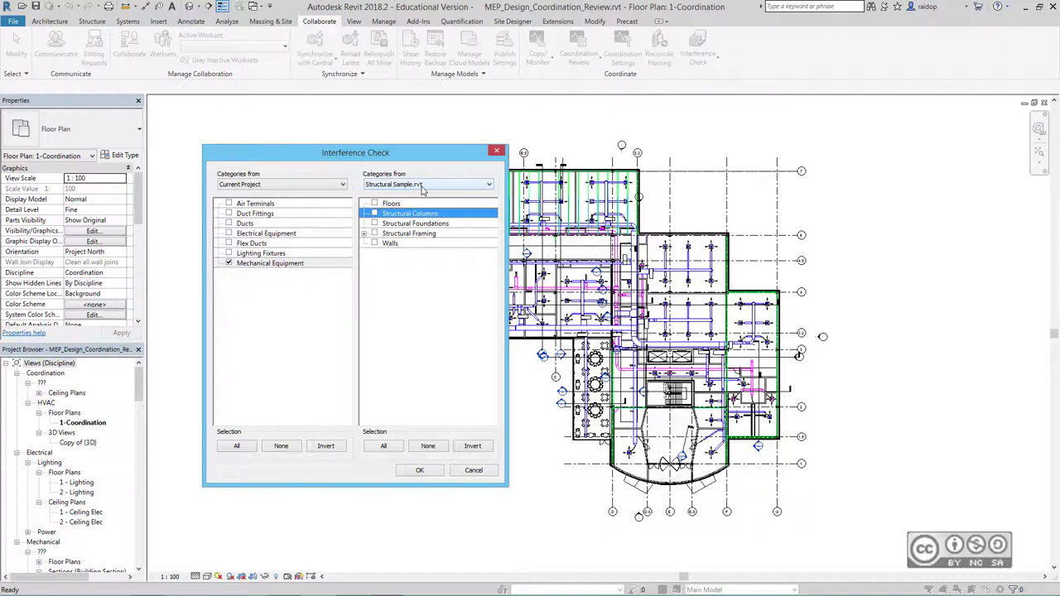
Include Structural Framing minus Chord, Horizontal Bracing, Joist, Kicker Bracing and Other, then run the check
click(375, 234)
click(365, 234)
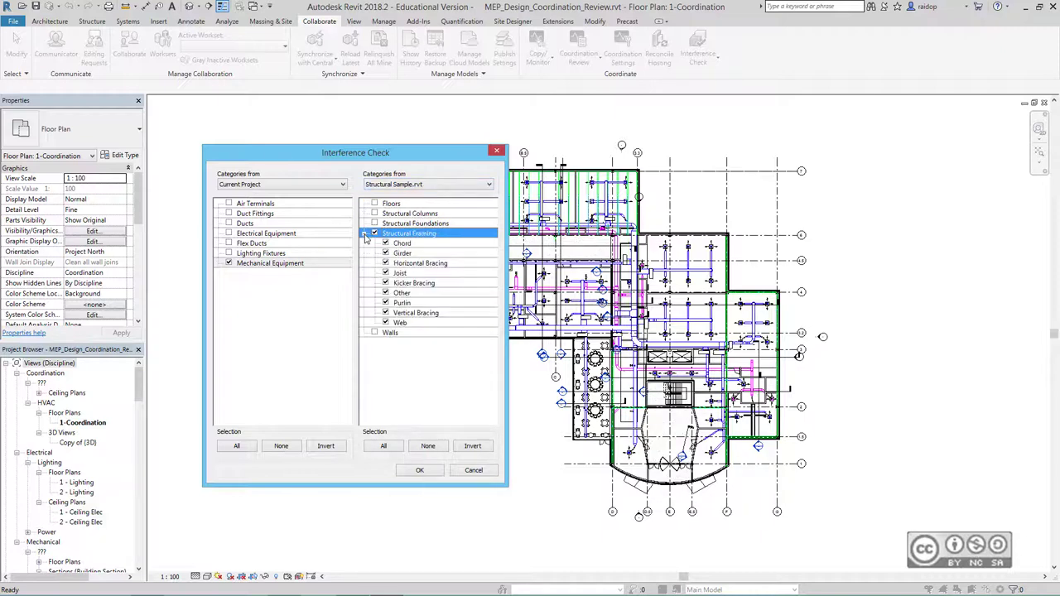
click(385, 242)
click(385, 263)
click(385, 272)
click(385, 283)
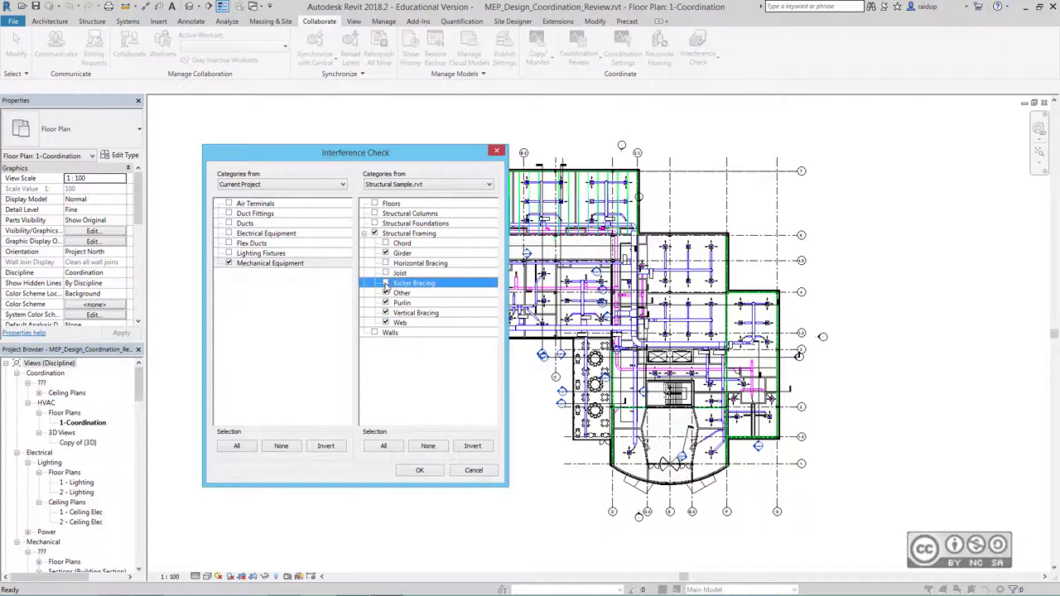
click(385, 292)
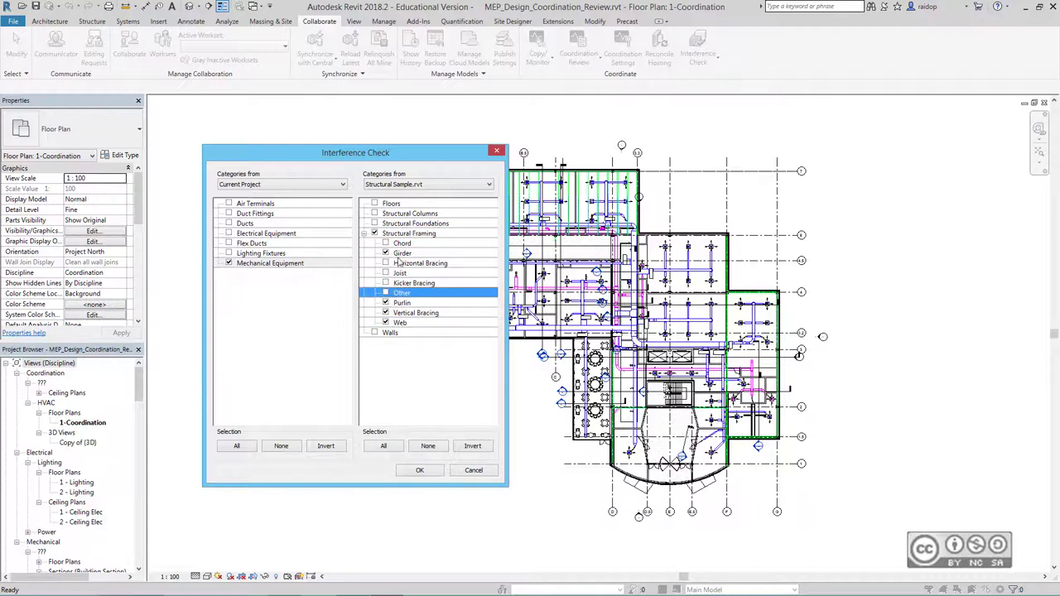
click(385, 322)
click(419, 470)
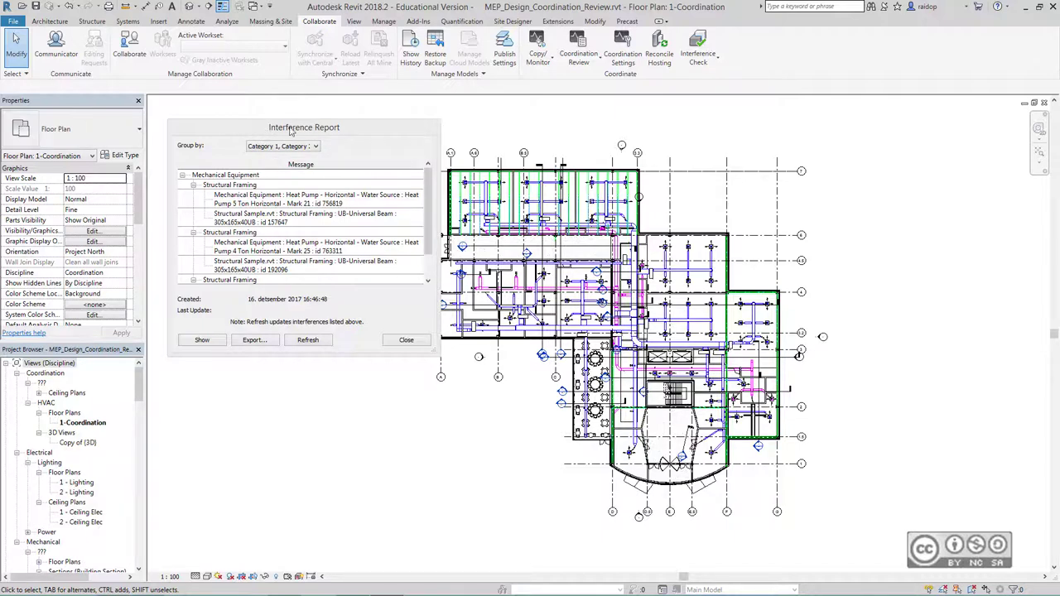
Show the first heat pump clash, export the report as HTML, and close it
click(250, 206)
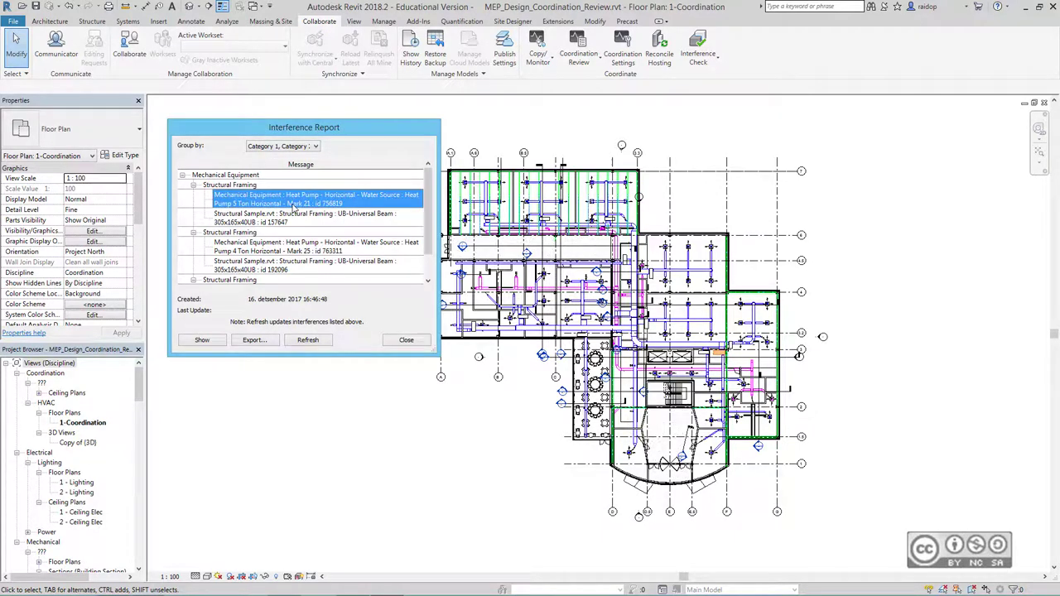
click(203, 341)
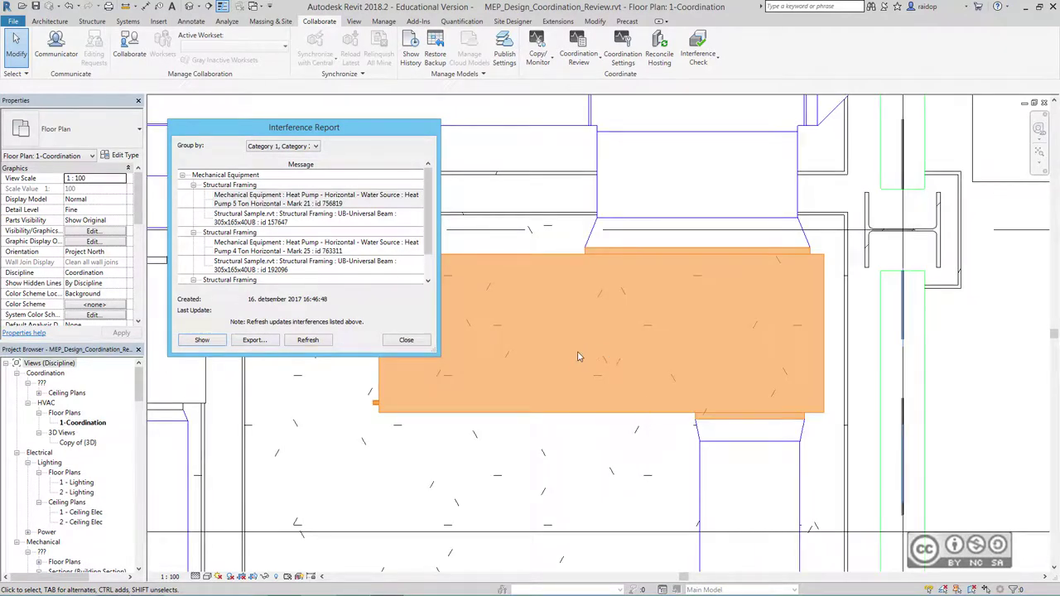
click(255, 340)
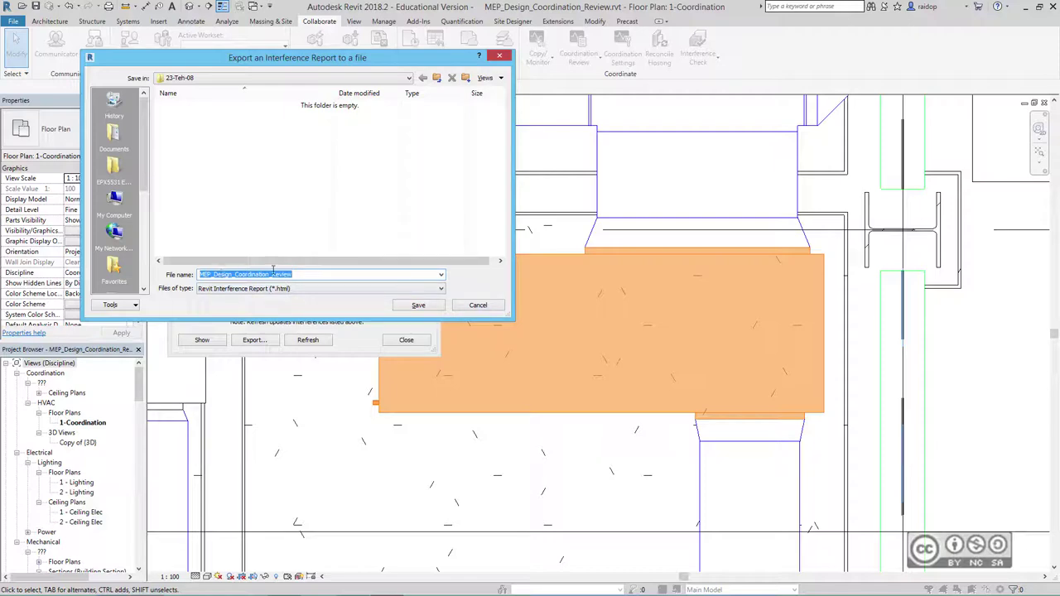
click(418, 305)
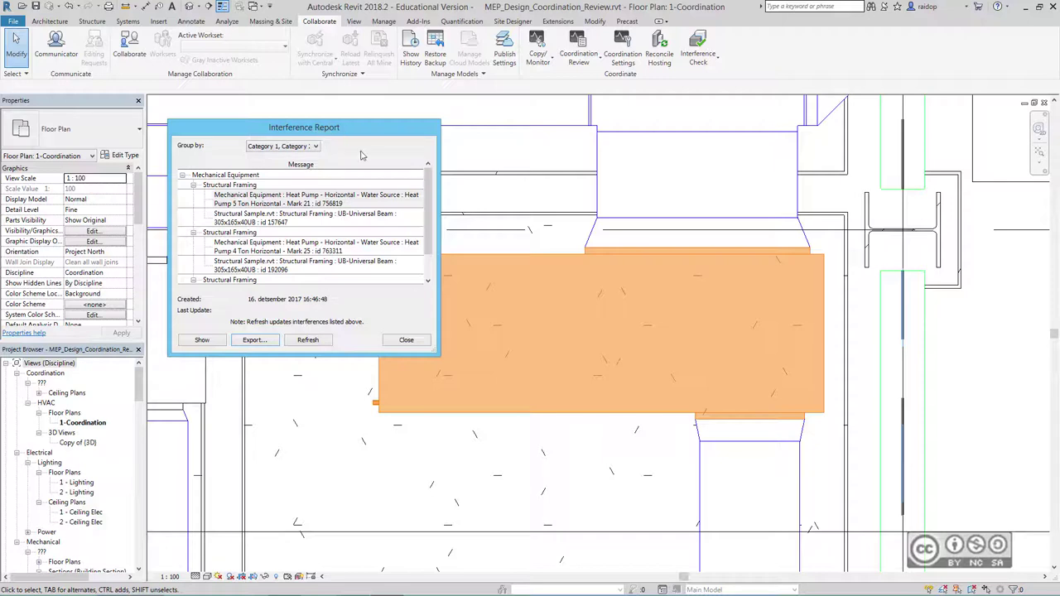
click(406, 341)
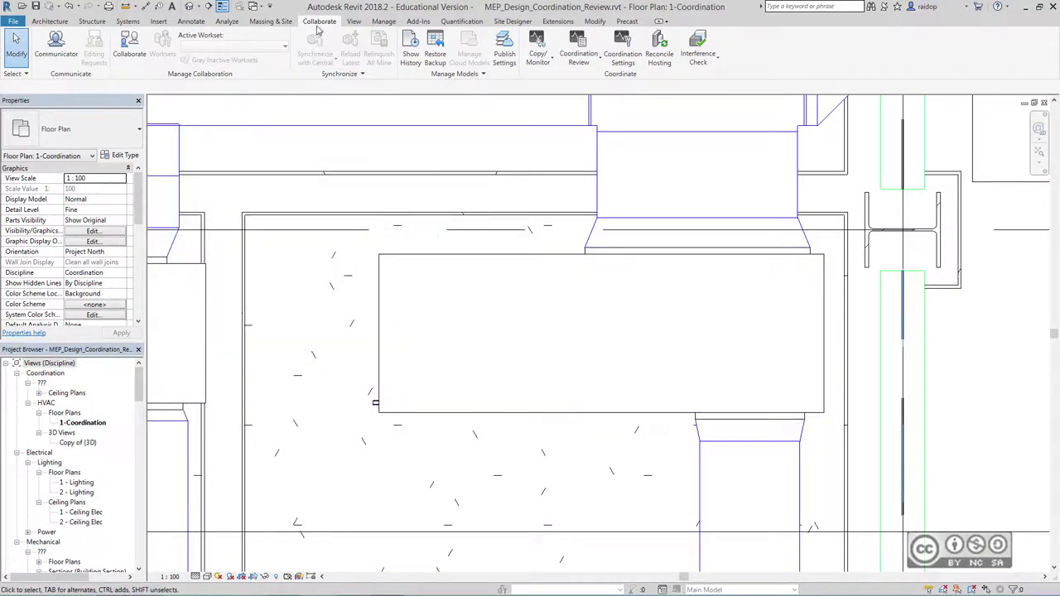
Start a new check with Air Terminals, Duct Fittings, Ducts, Flex Ducts and Mechanical Equipment
click(698, 55)
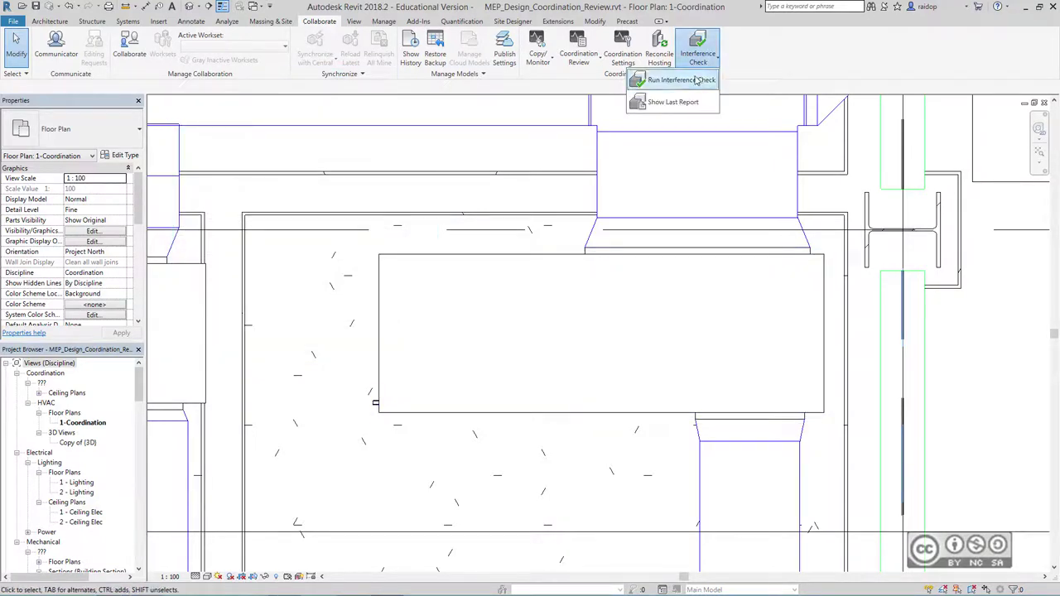
click(678, 80)
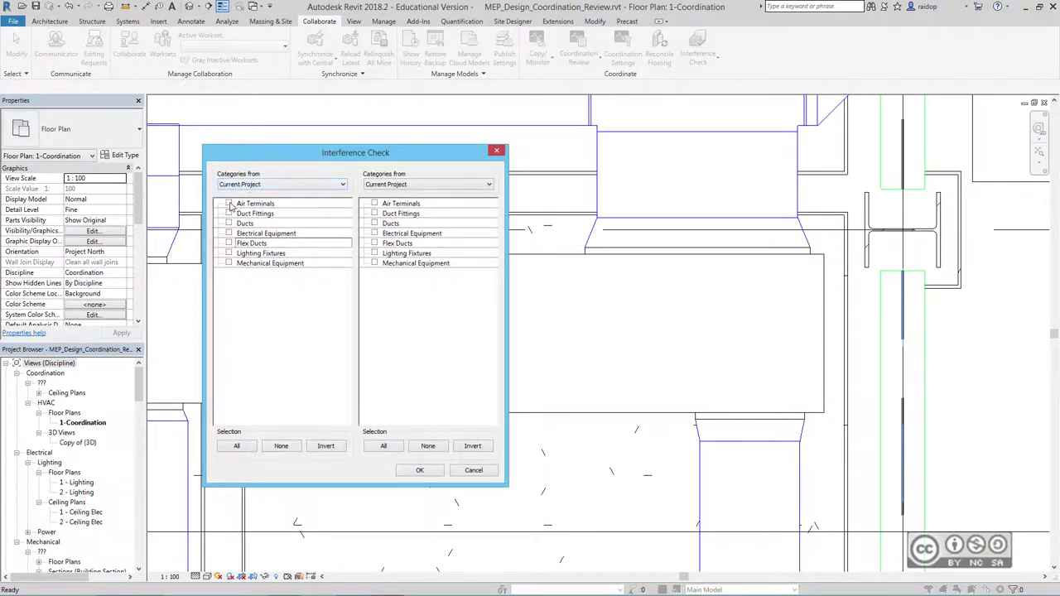
click(229, 203)
click(230, 214)
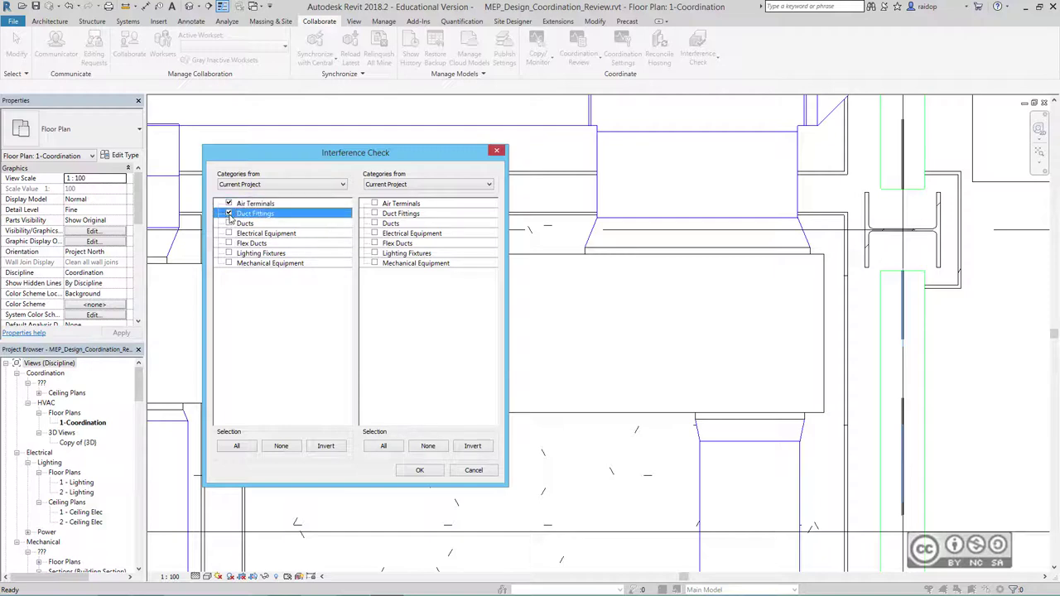
click(229, 224)
click(230, 244)
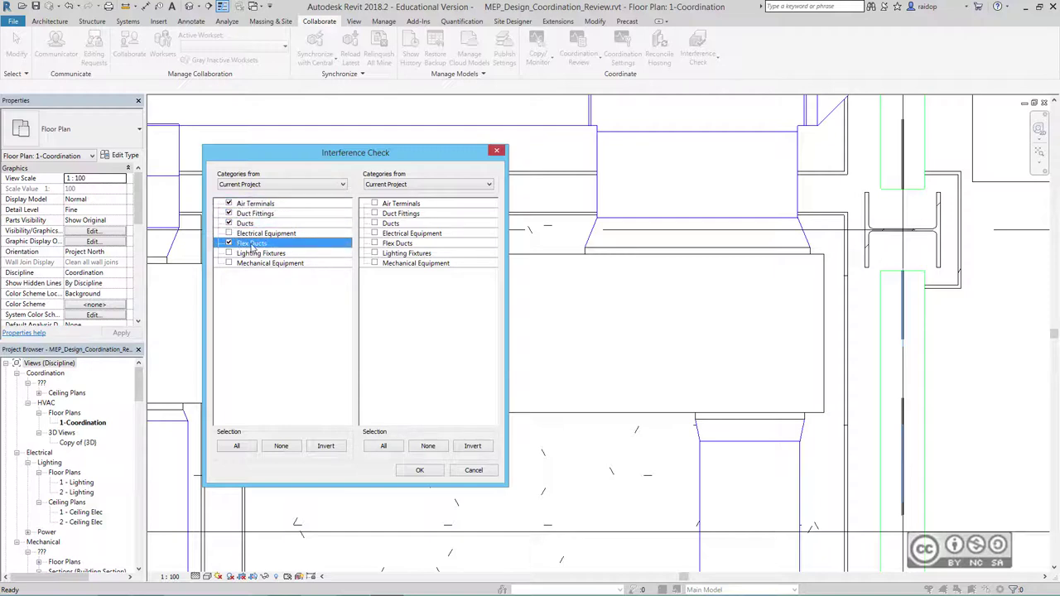
click(230, 263)
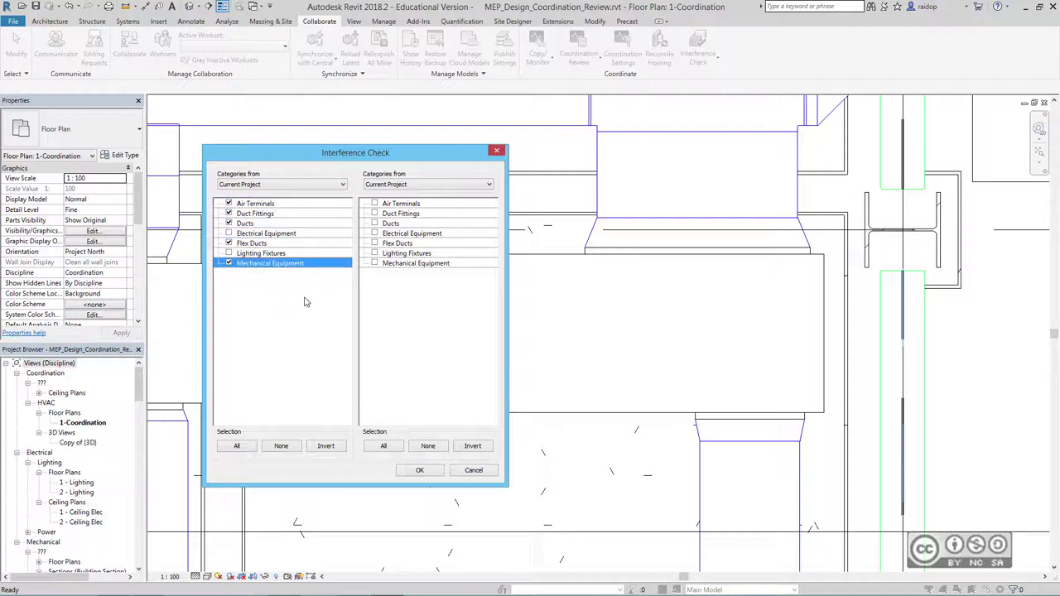
Clash them against Structural Sample.rvt's Structural Framing and run the check
click(411, 188)
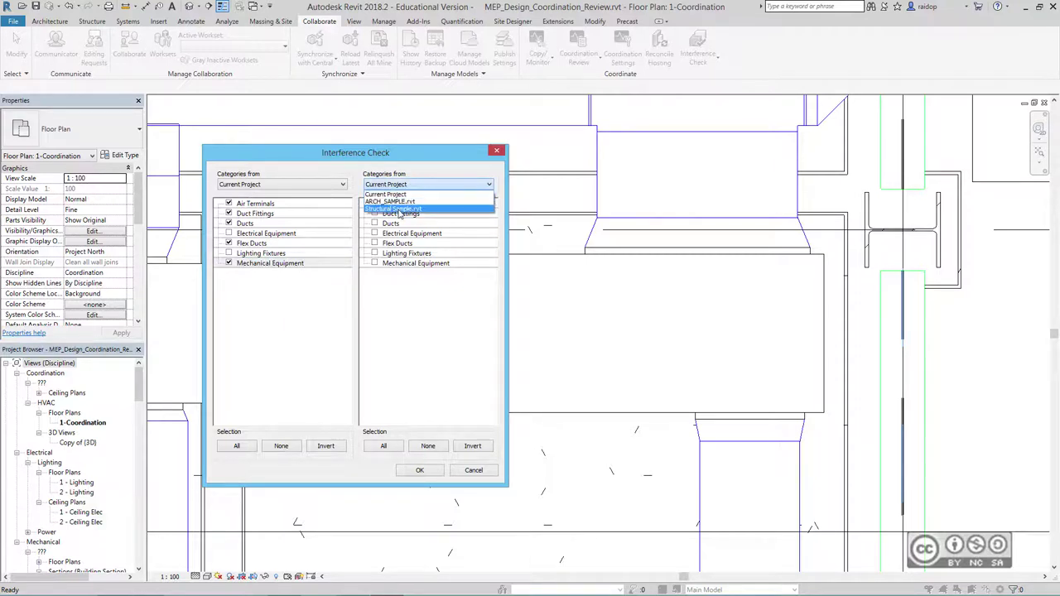
click(401, 213)
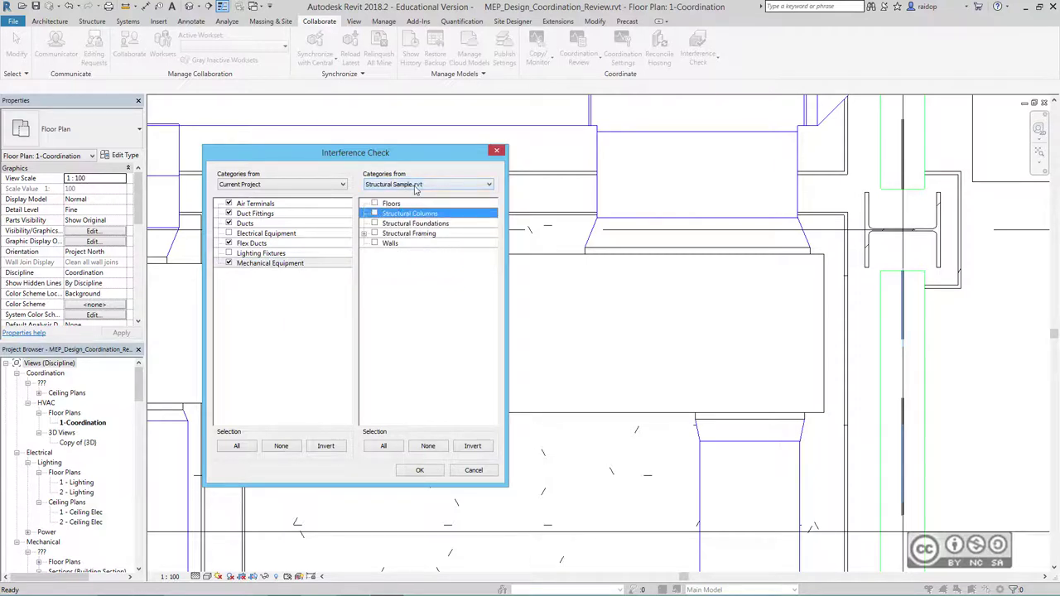
click(375, 233)
click(365, 234)
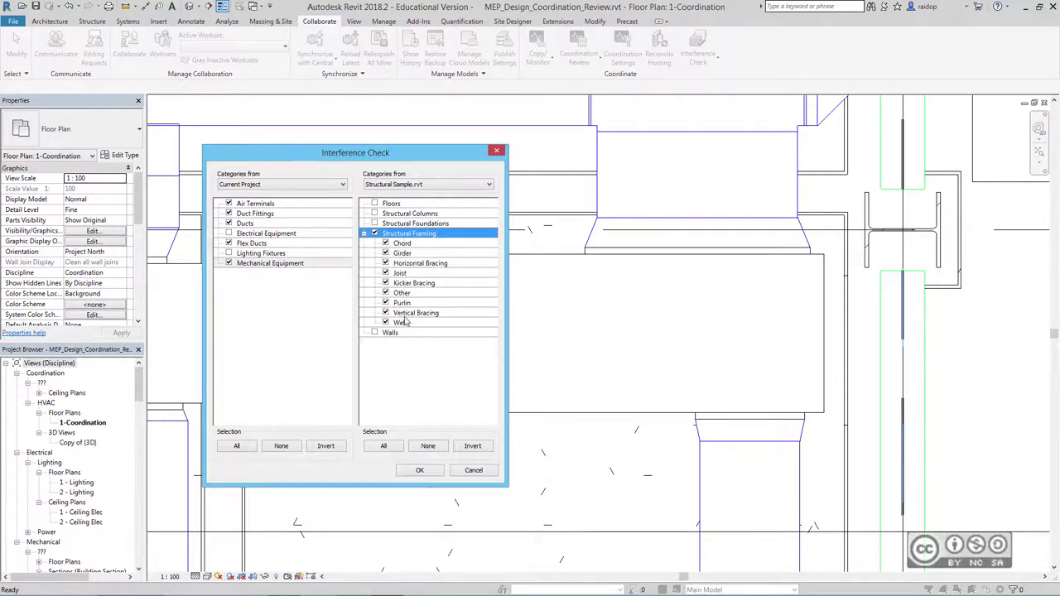
click(420, 471)
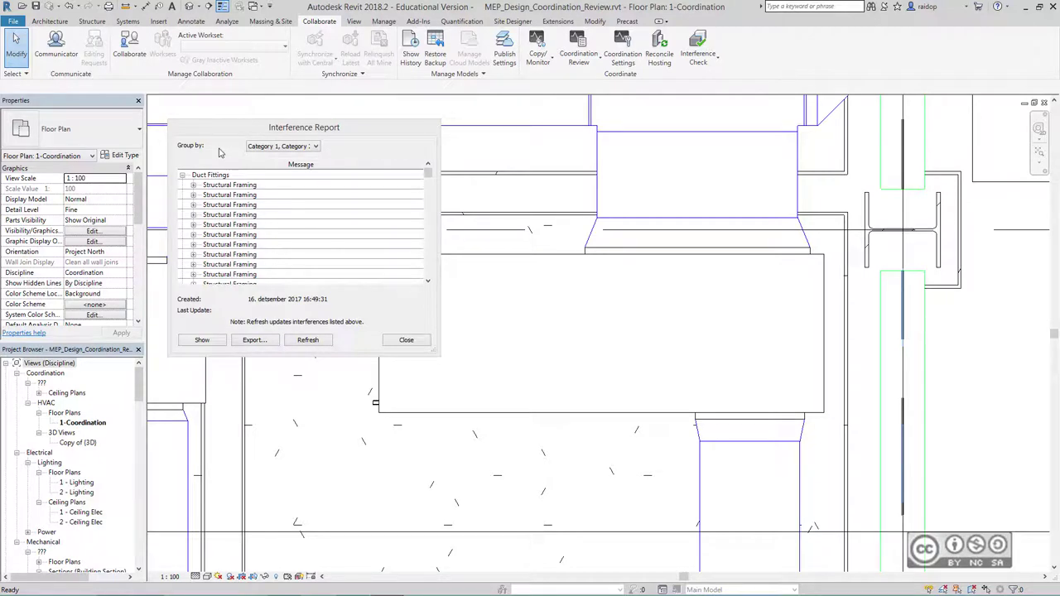
Show the clashing 45-degree rectangular transition duct fitting, then close the report
click(193, 184)
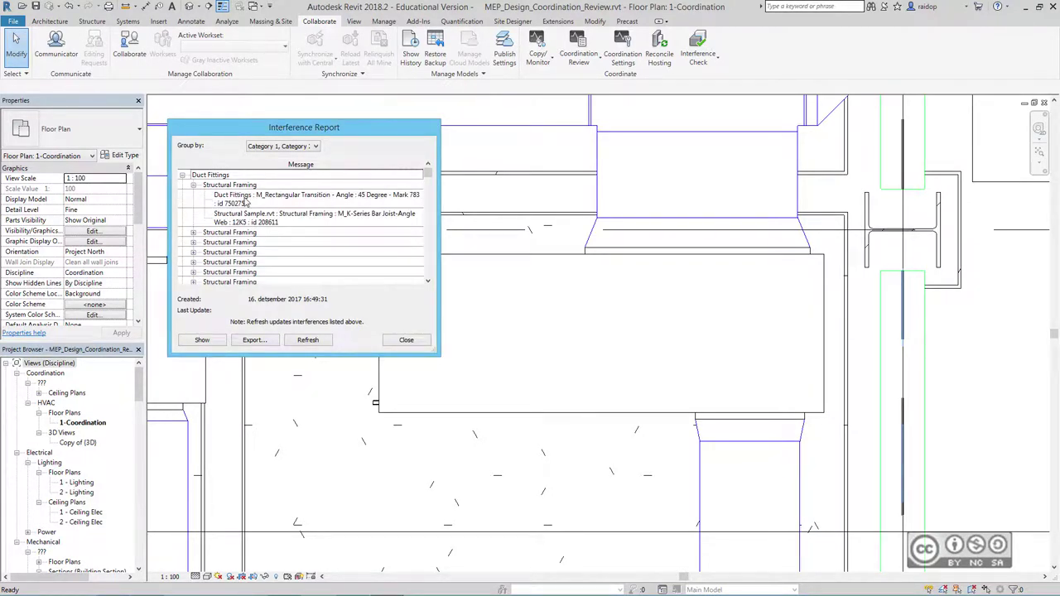
click(246, 201)
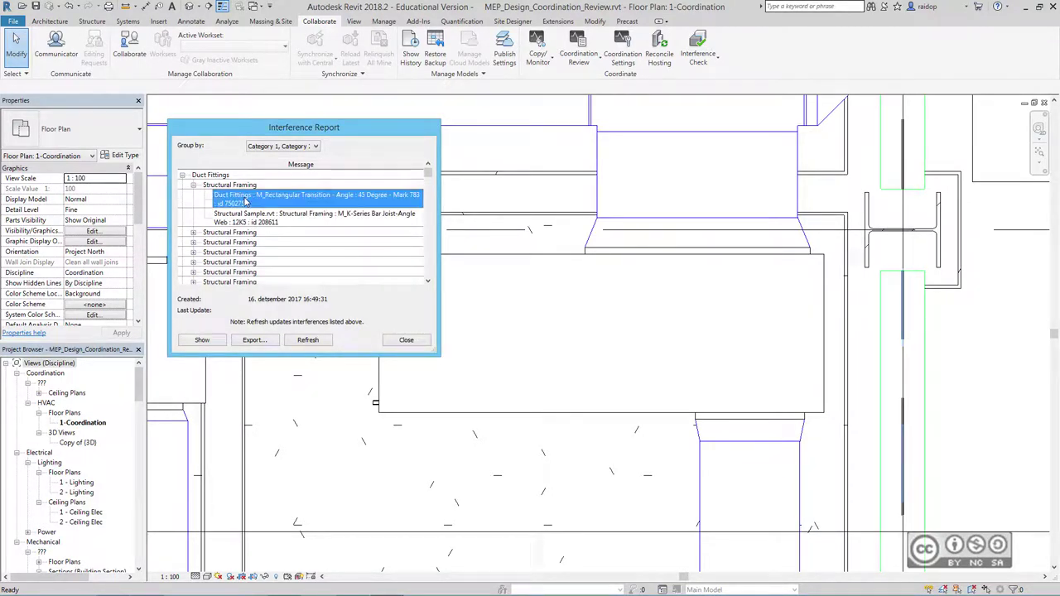
click(202, 340)
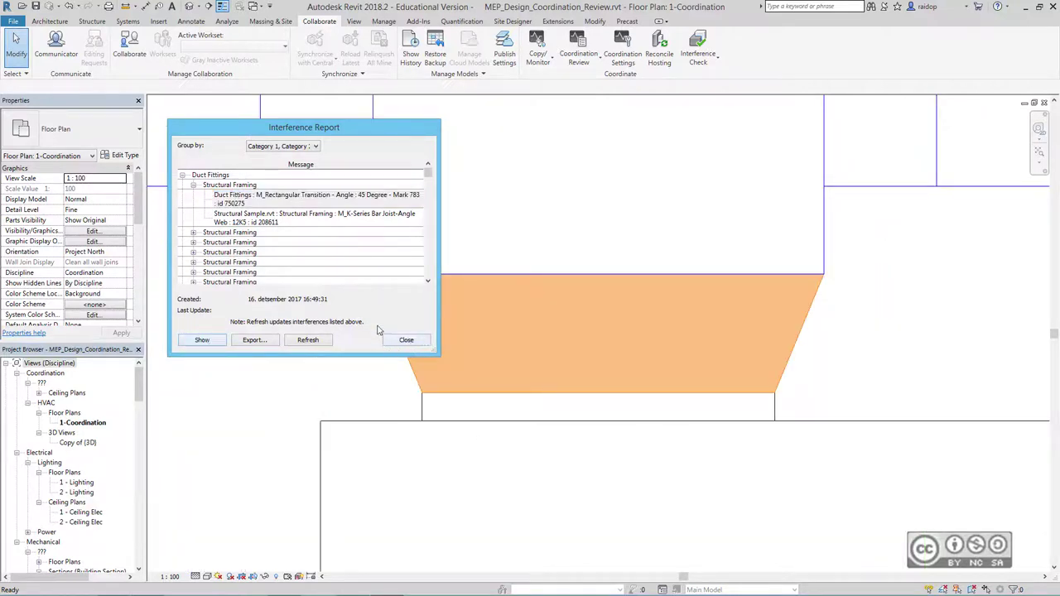
click(406, 340)
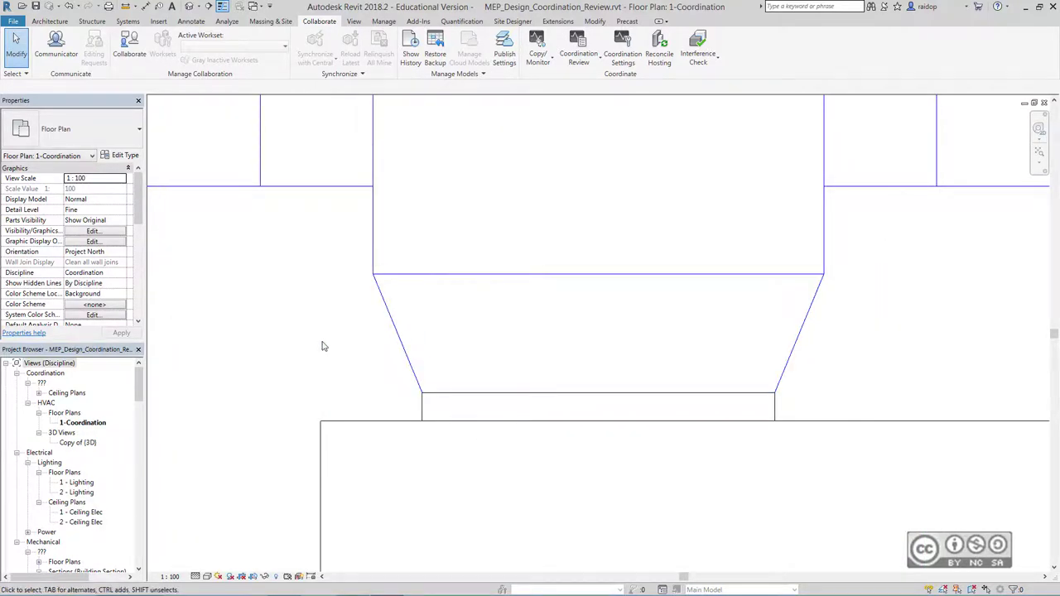
Launch Navisworks SwitchBack 2018 from External Tools and choose MEP_Design_Coordination_Review.nwf to open
click(418, 21)
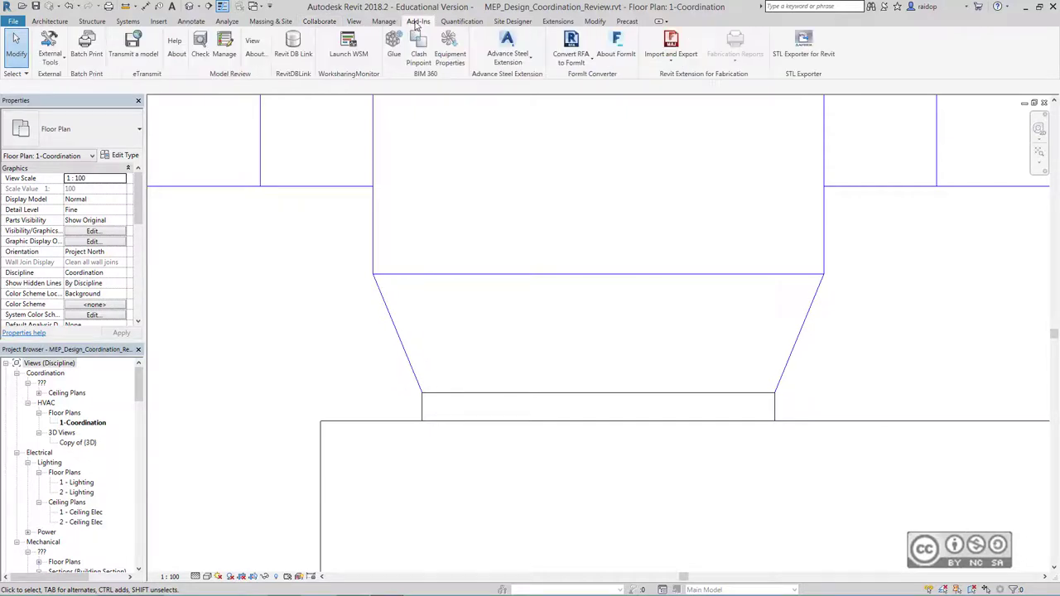
click(49, 65)
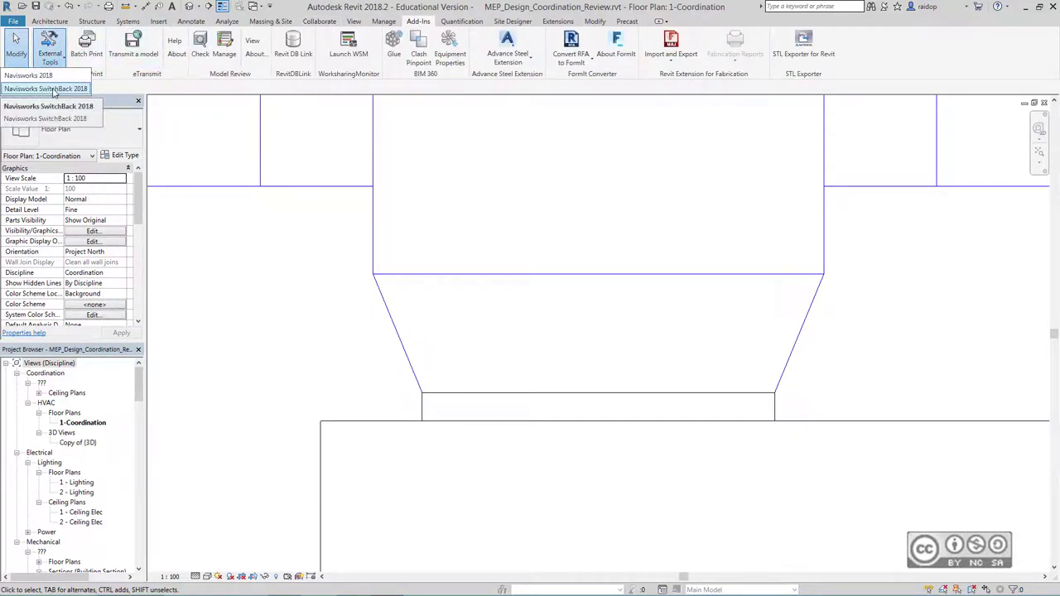
click(53, 88)
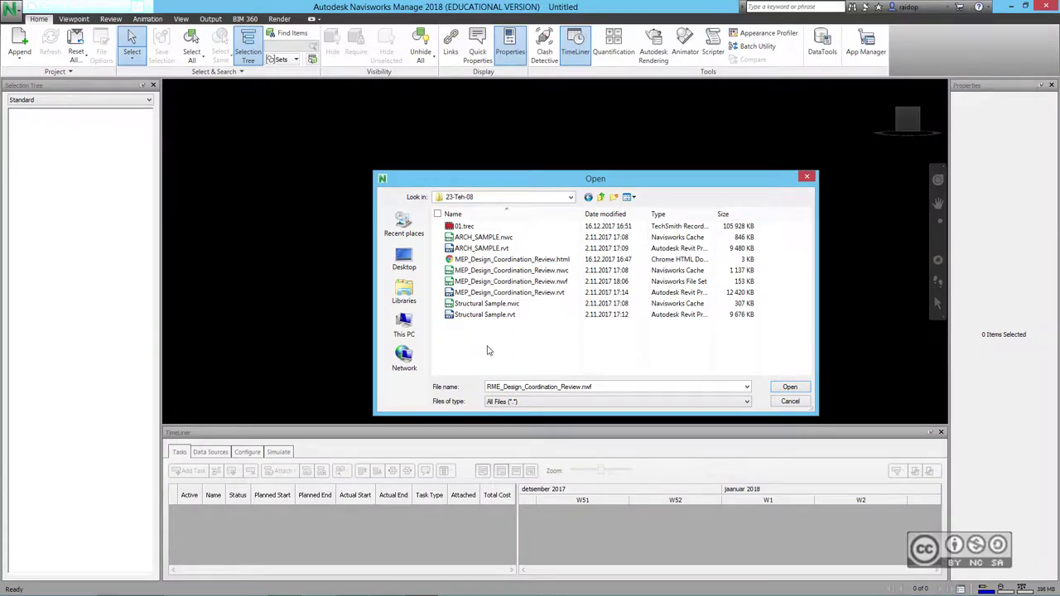
click(497, 282)
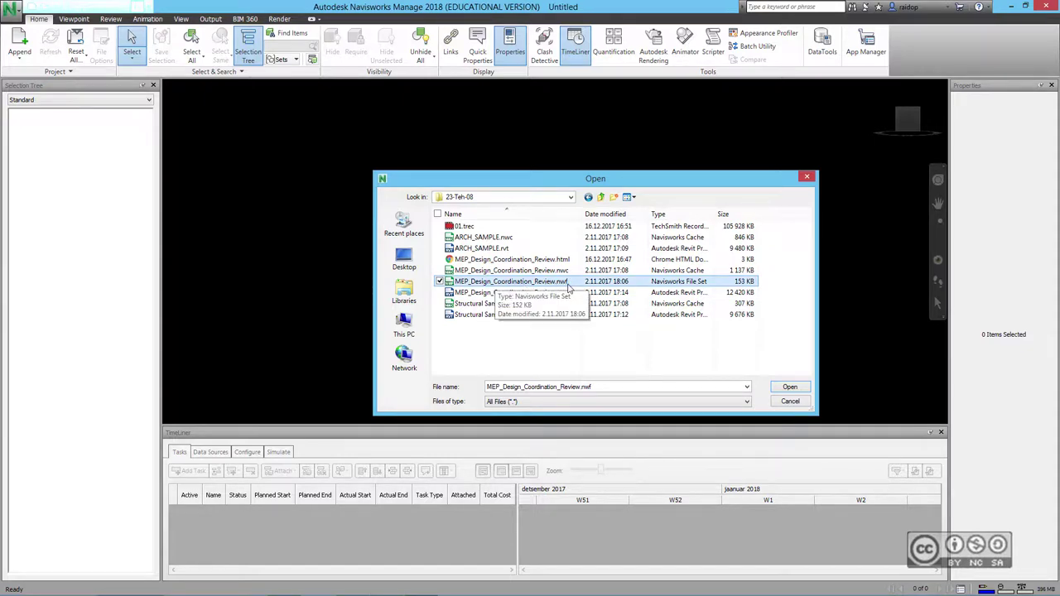
Open MEP_Design_Coordination_Review.nwf and expand the MEP model's Level 2 in the Selection Tree
click(790, 388)
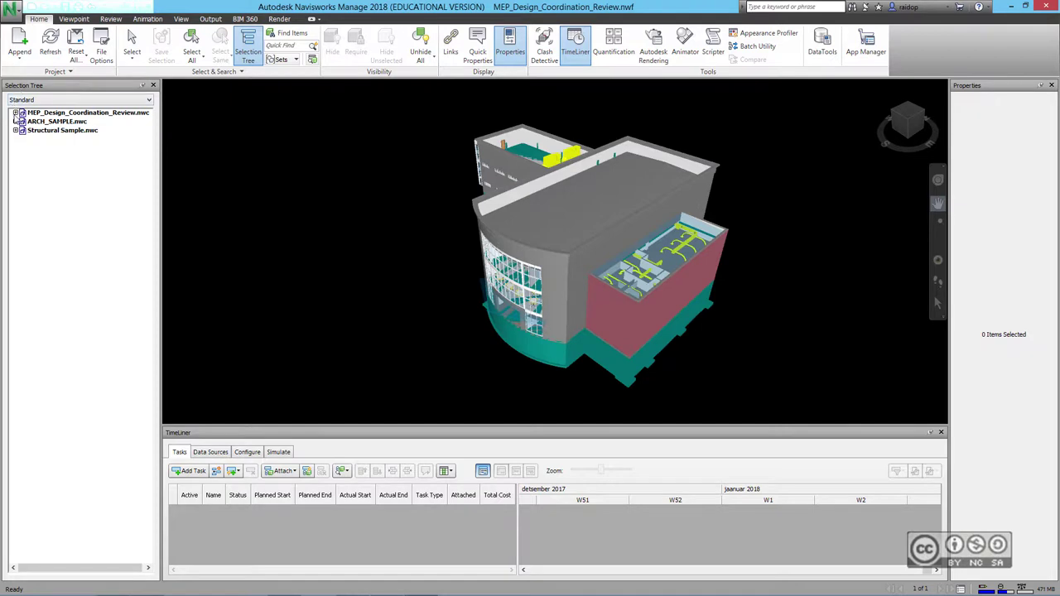
click(15, 113)
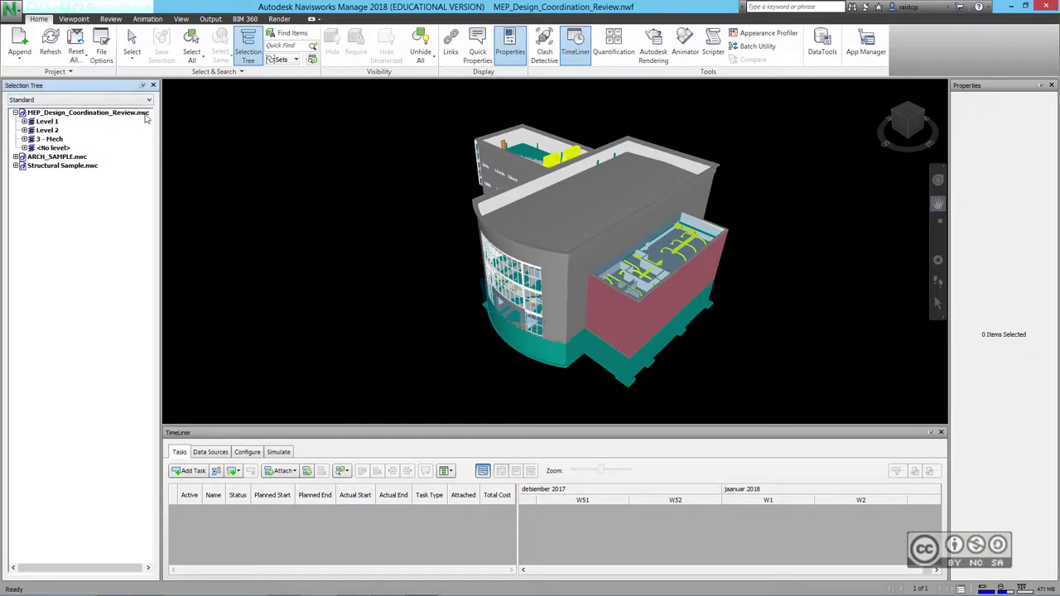
click(47, 130)
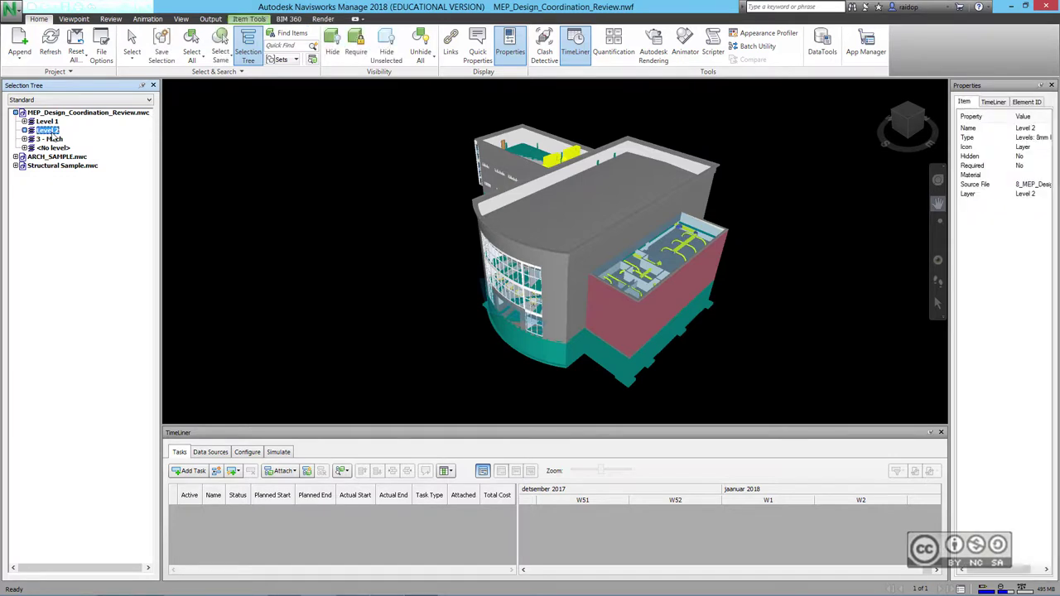
click(25, 131)
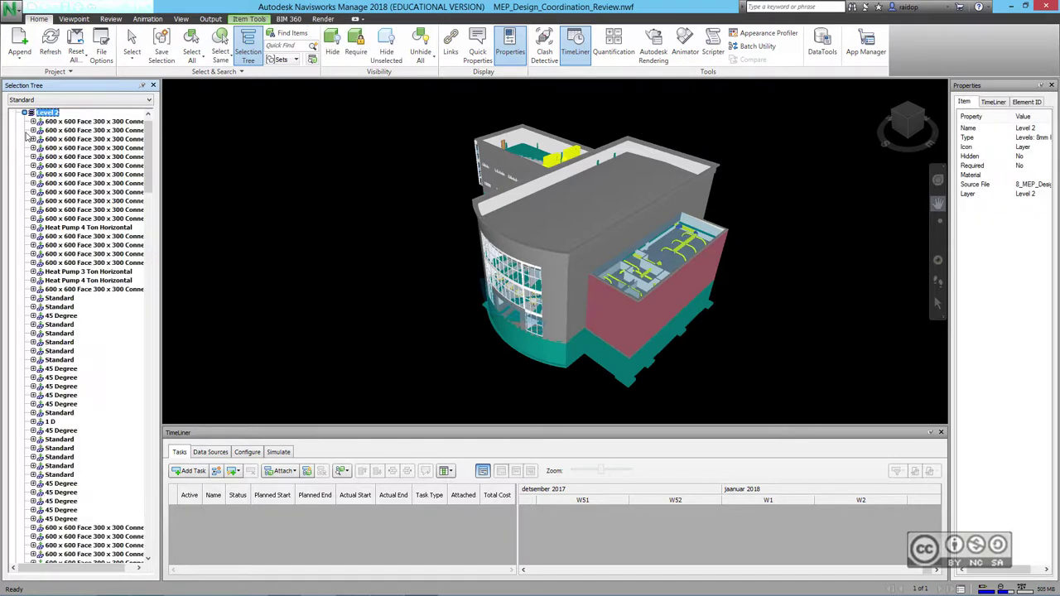
Inspect the Heat Pump 3 Ton Horizontal and two 600 x 600 Face components, then collapse Level 2
click(83, 138)
click(69, 271)
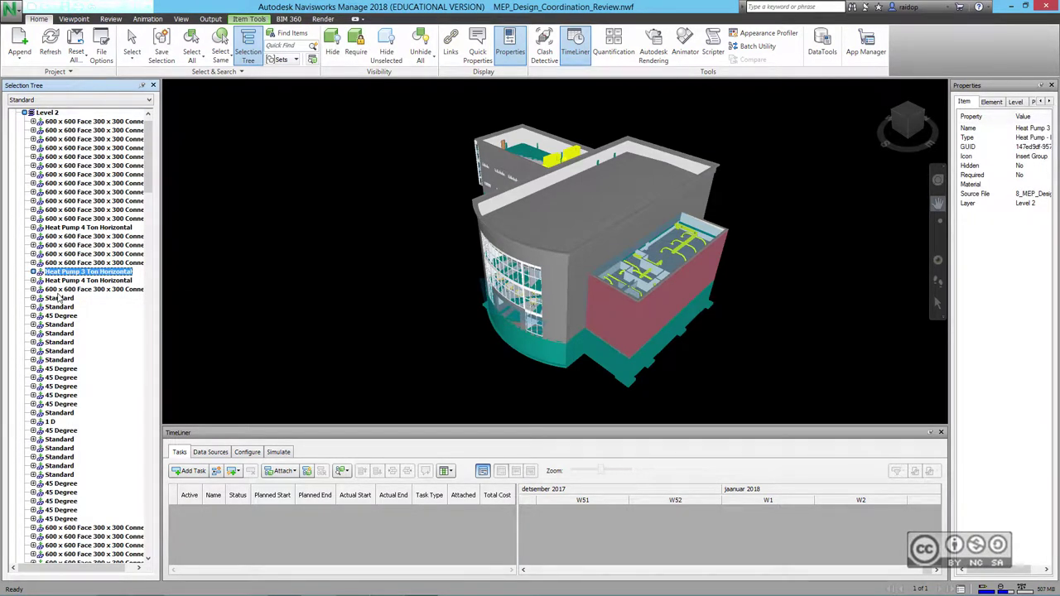
click(62, 191)
click(69, 159)
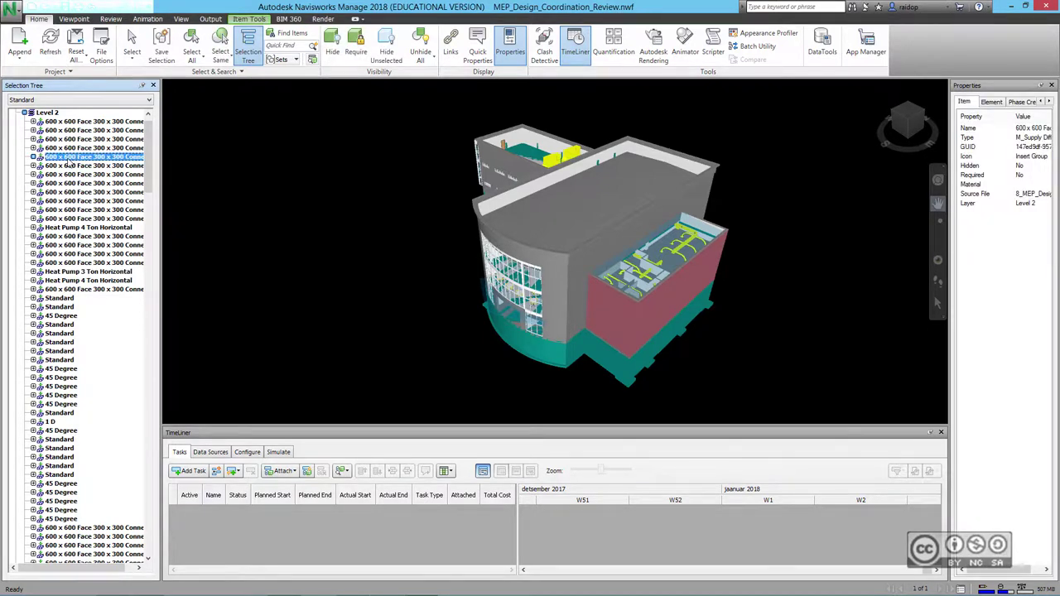
click(79, 139)
click(76, 166)
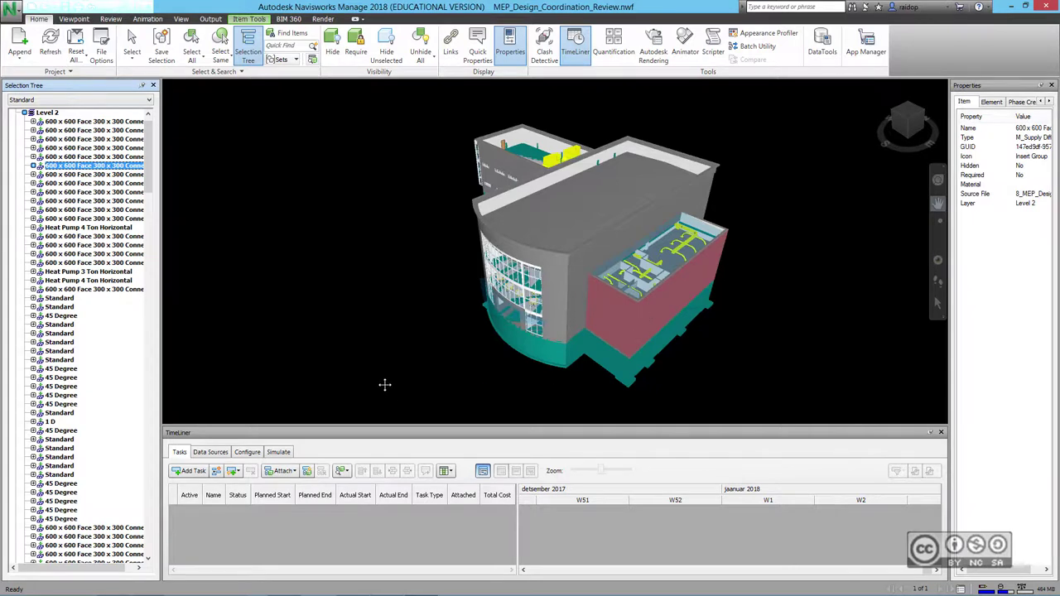
click(25, 114)
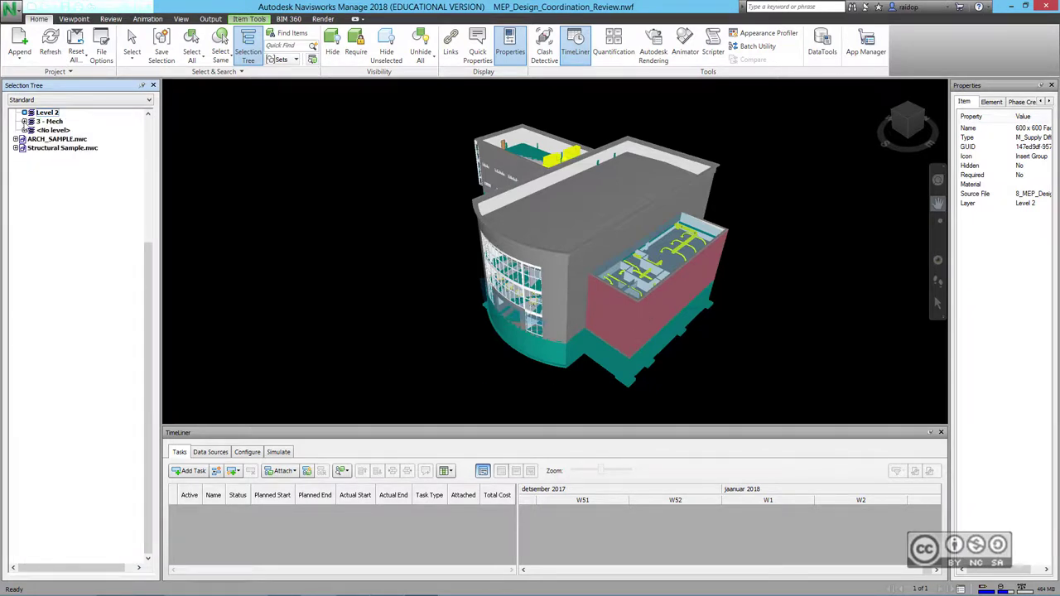
Expand 3 - Mech and inspect its 45 Degree fittings and Standard ducts
click(25, 121)
click(64, 148)
click(56, 157)
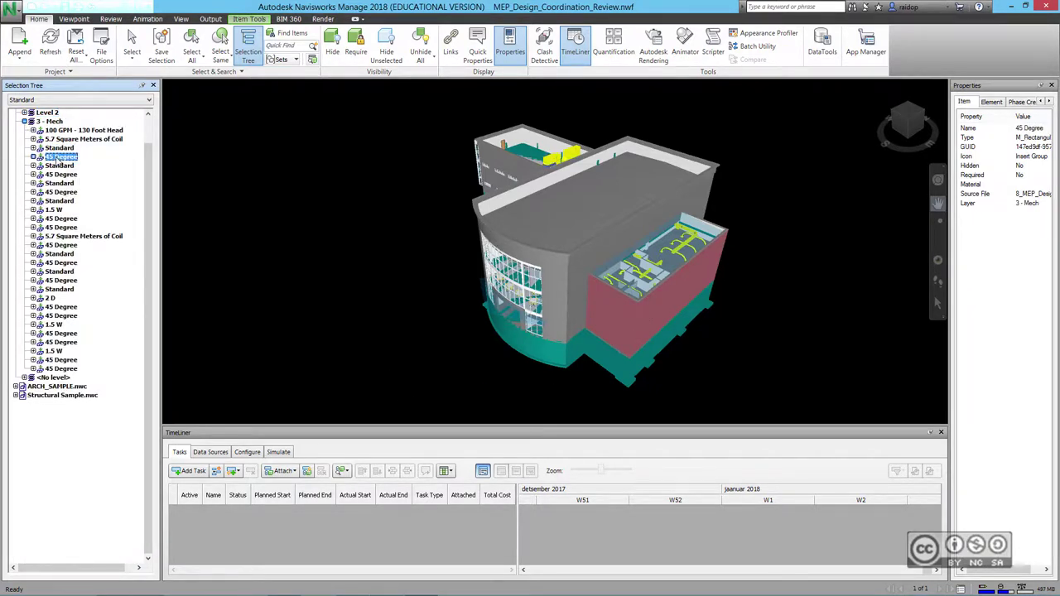
key(Up)
scroll(534, 153, up, 5)
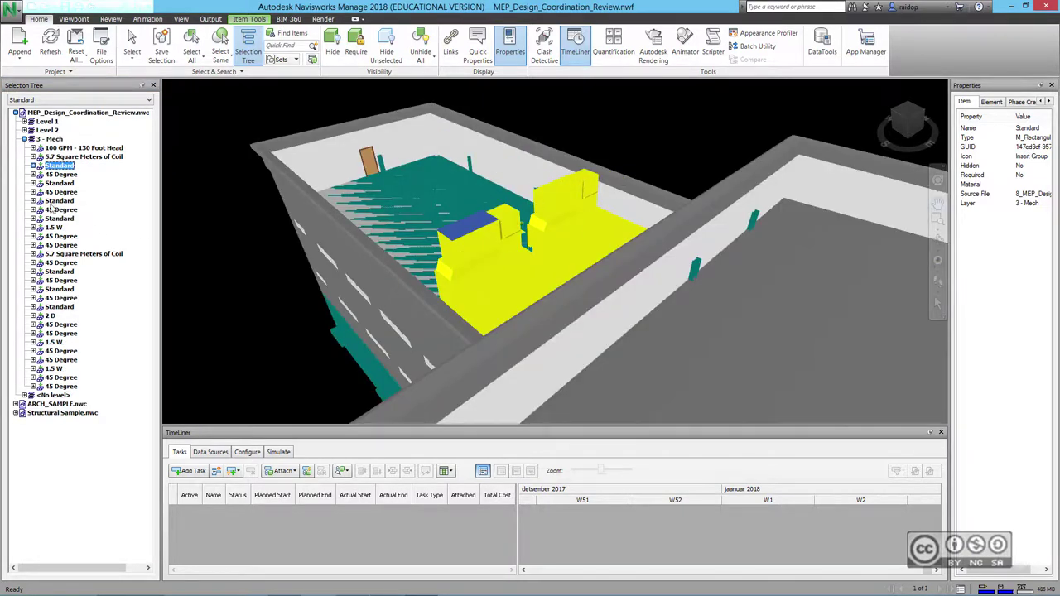
click(55, 202)
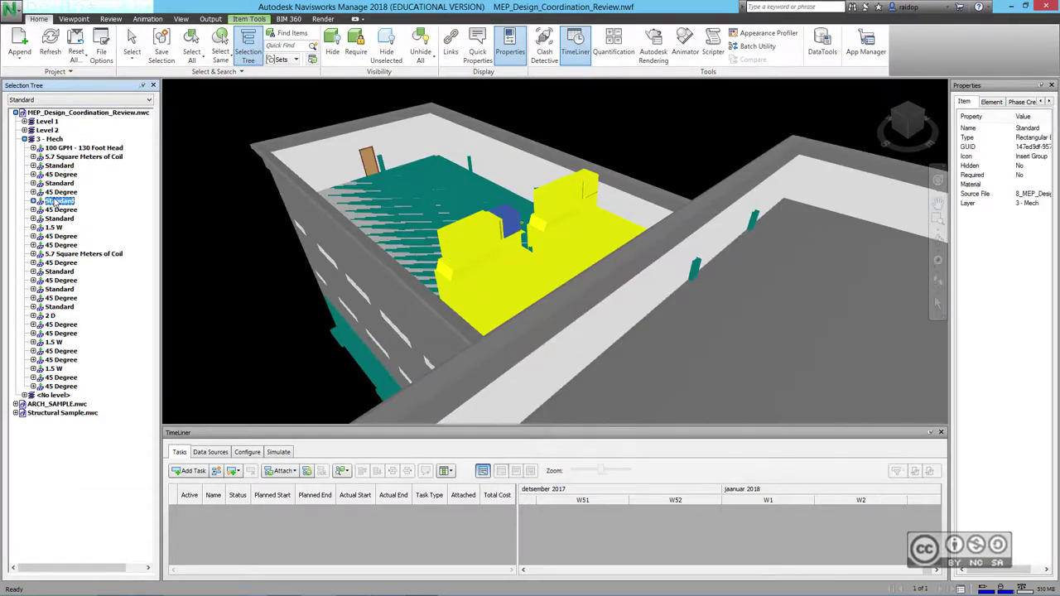
key(Up)
key(Up)
key(Up)
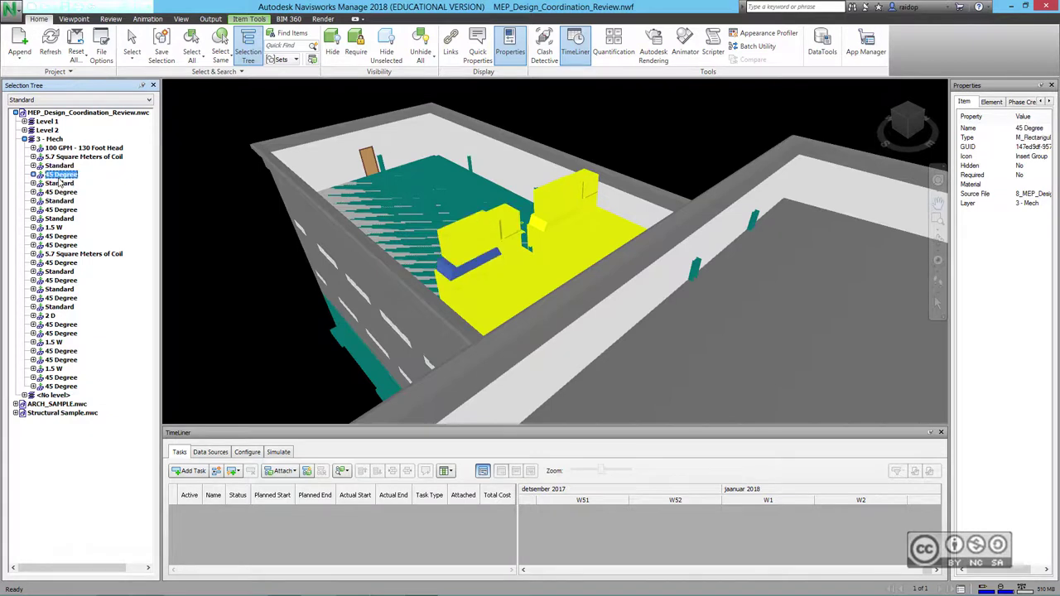
Clear the selection and zoom out to view the whole building from above the roof
click(91, 482)
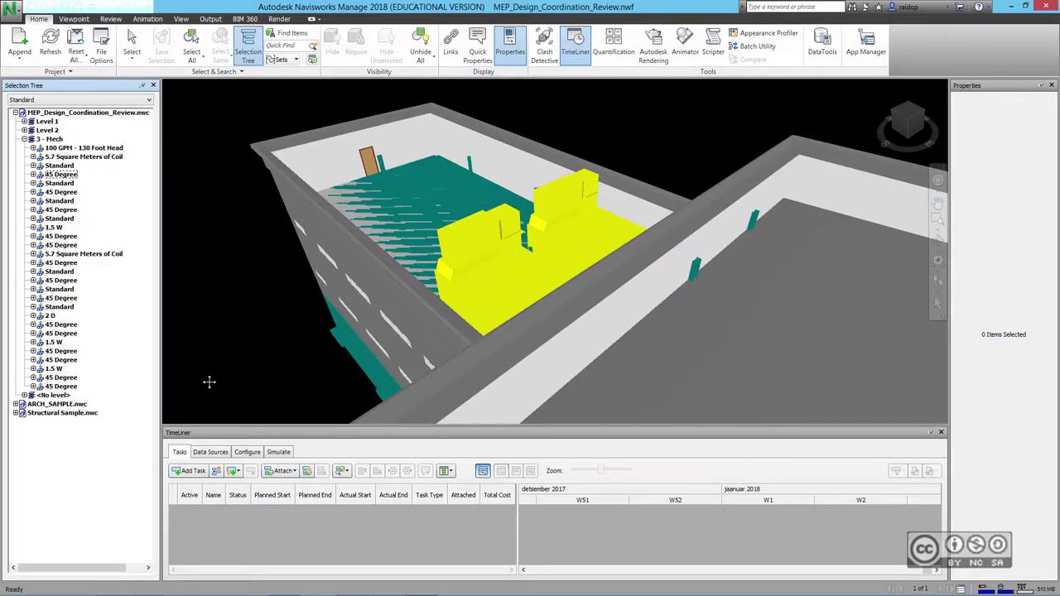
scroll(547, 352, down, 3)
scroll(547, 352, down, 3)
scroll(497, 203, down, 3)
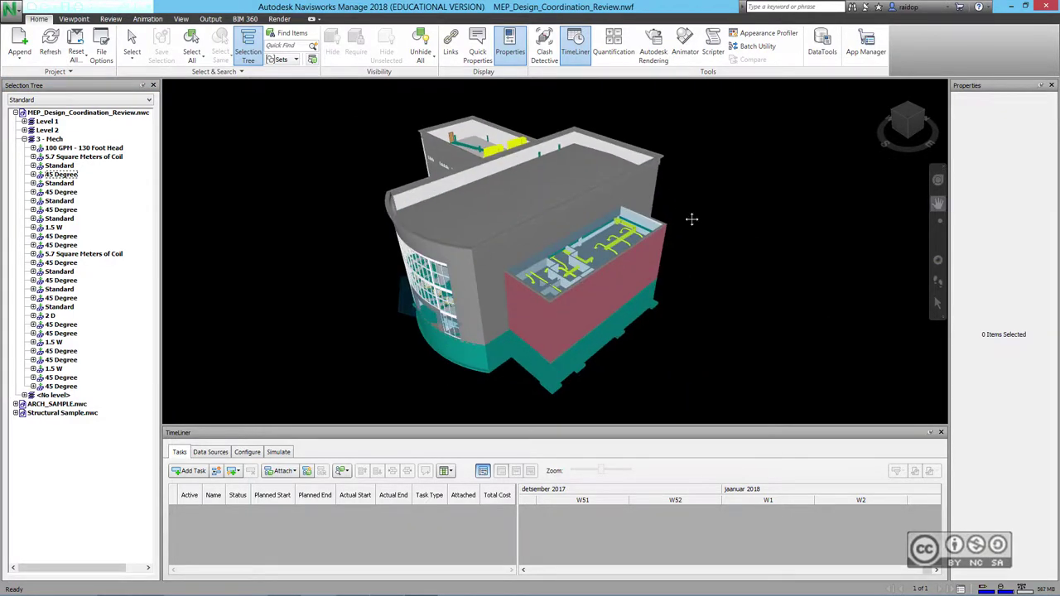
mouse_move(724, 263)
shift+middle_down()
mouse_move(746, 290)
mouse_move(736, 277)
mouse_move(573, 281)
mouse_move(431, 398)
mouse_move(339, 265)
mouse_move(498, 248)
shift+middle_up()
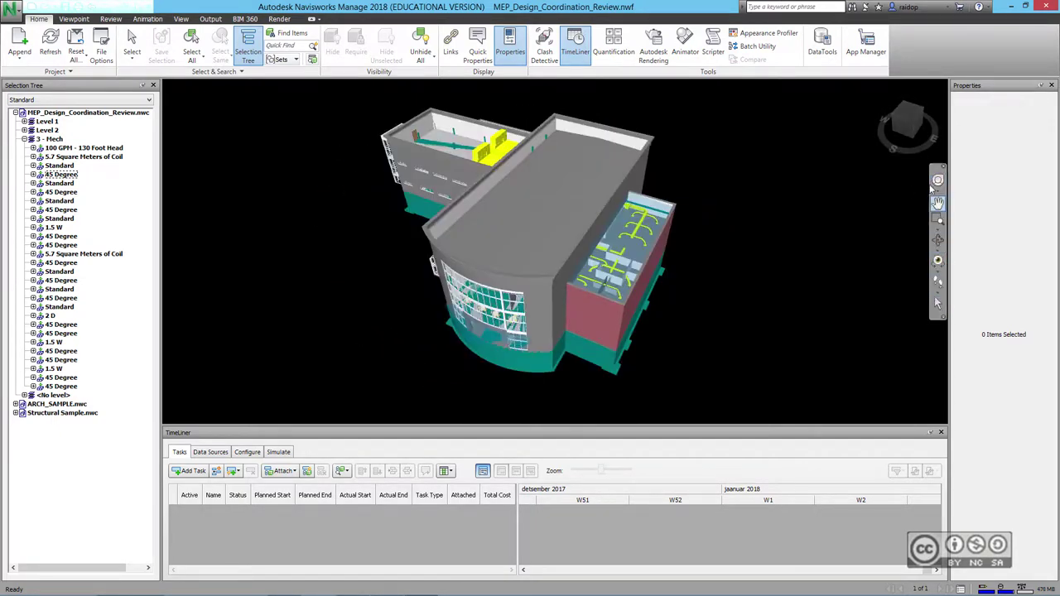
Orbit and zoom the view toward the curved glass facade and cafeteria interior
click(938, 241)
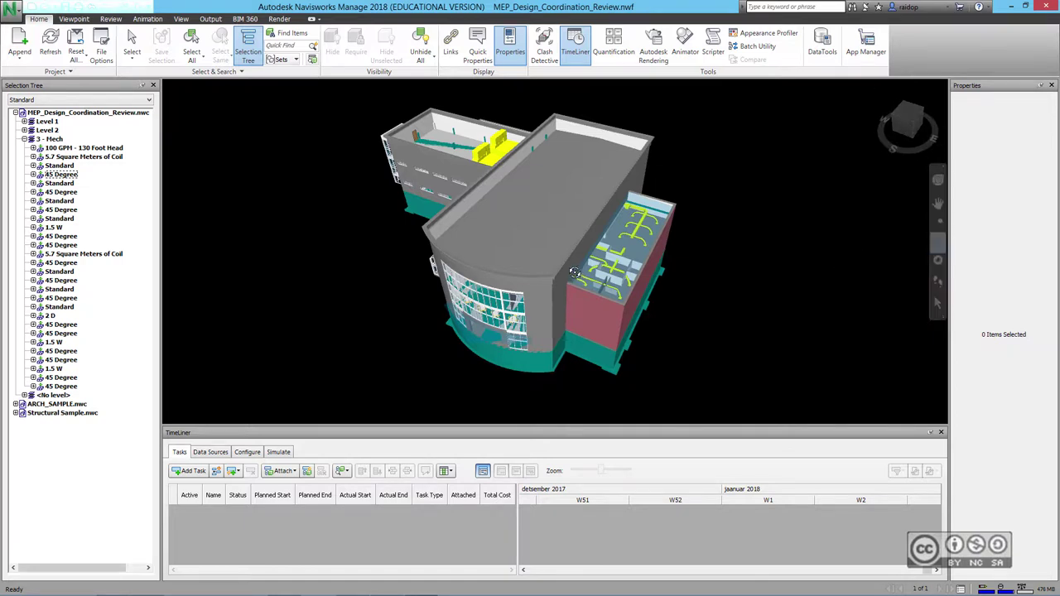
drag(574, 272, 693, 213)
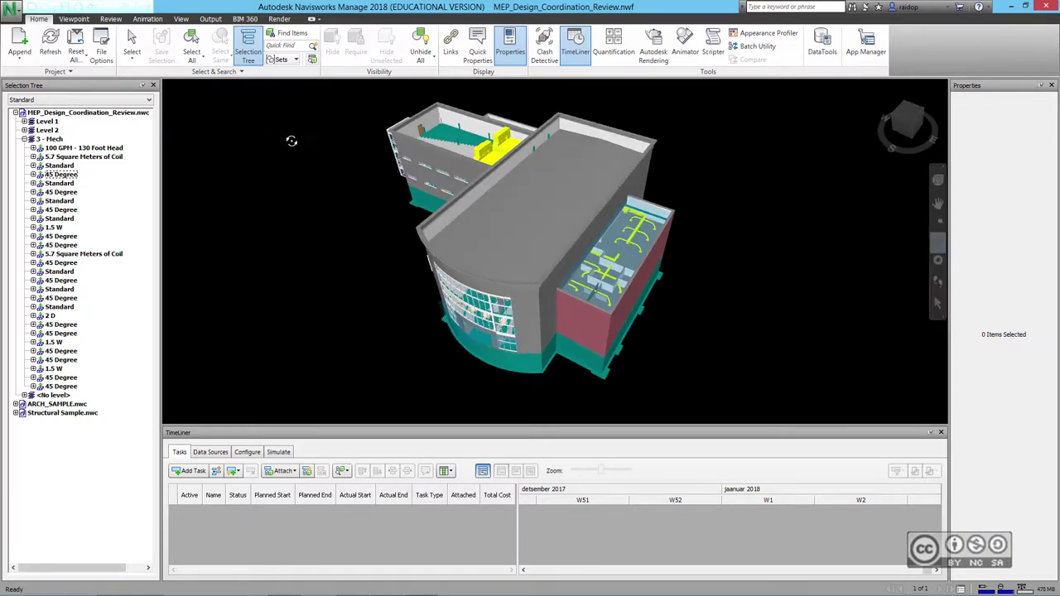
click(132, 42)
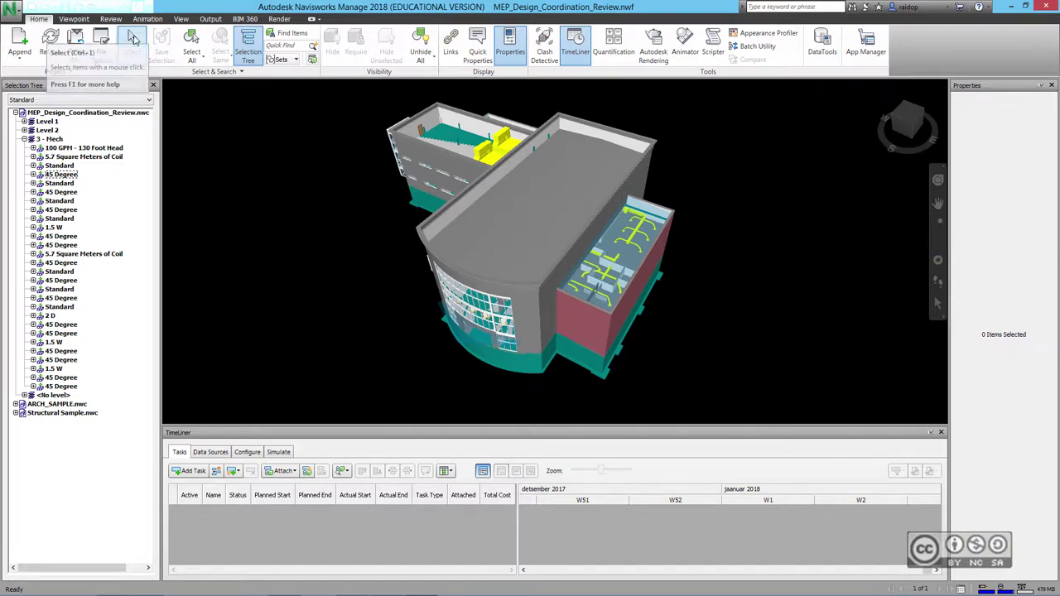
scroll(481, 310, up, 1)
scroll(427, 306, up, 2)
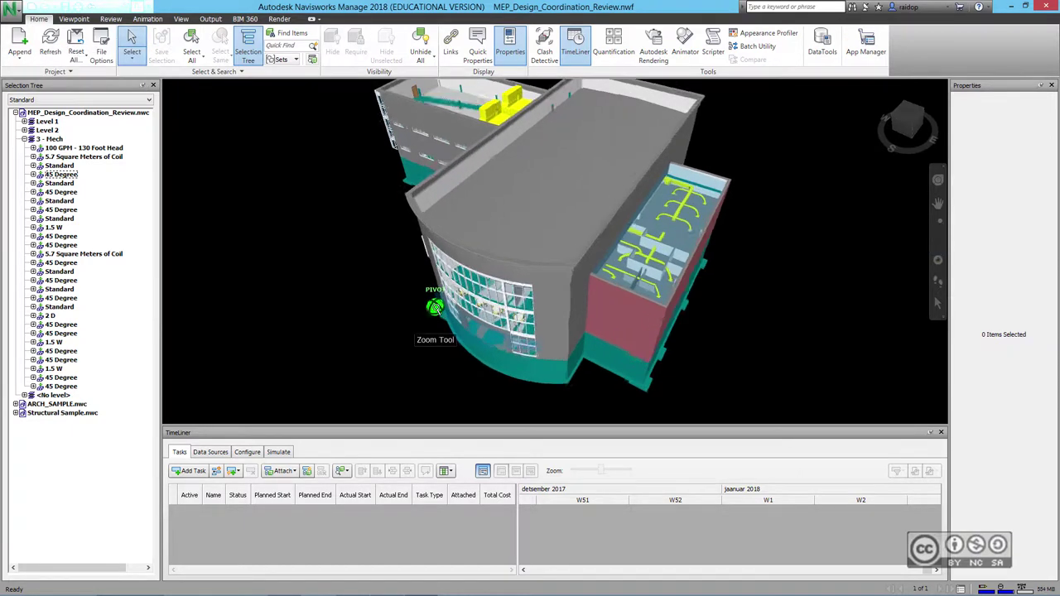
scroll(434, 300, up, 2)
scroll(435, 332, up, 2)
mouse_move(436, 355)
shift+middle_down()
mouse_move(540, 285)
mouse_move(433, 303)
mouse_move(574, 254)
shift+middle_up()
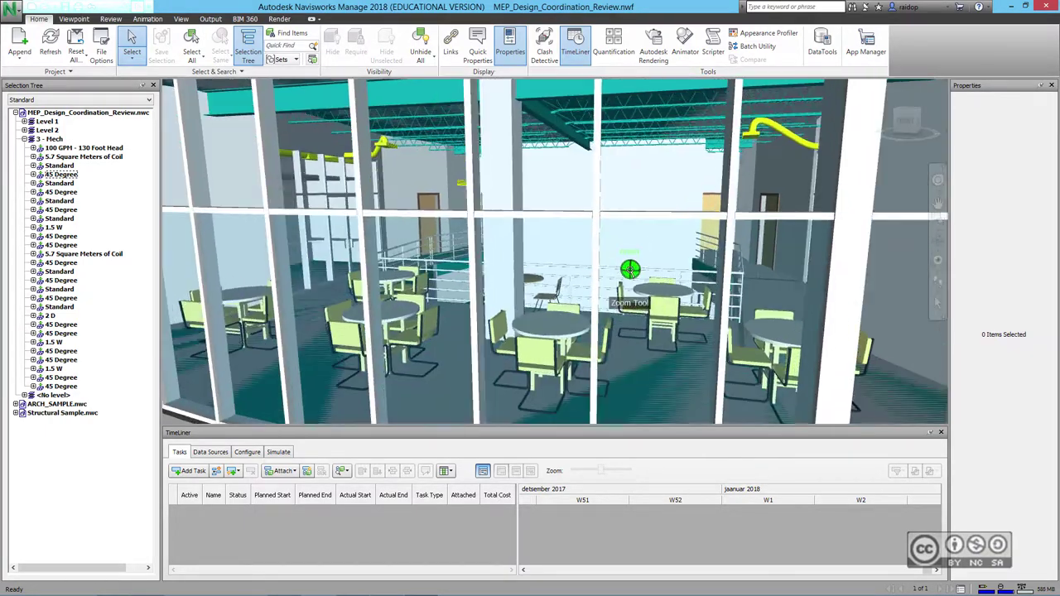
scroll(630, 272, up, 5)
scroll(630, 271, down, 5)
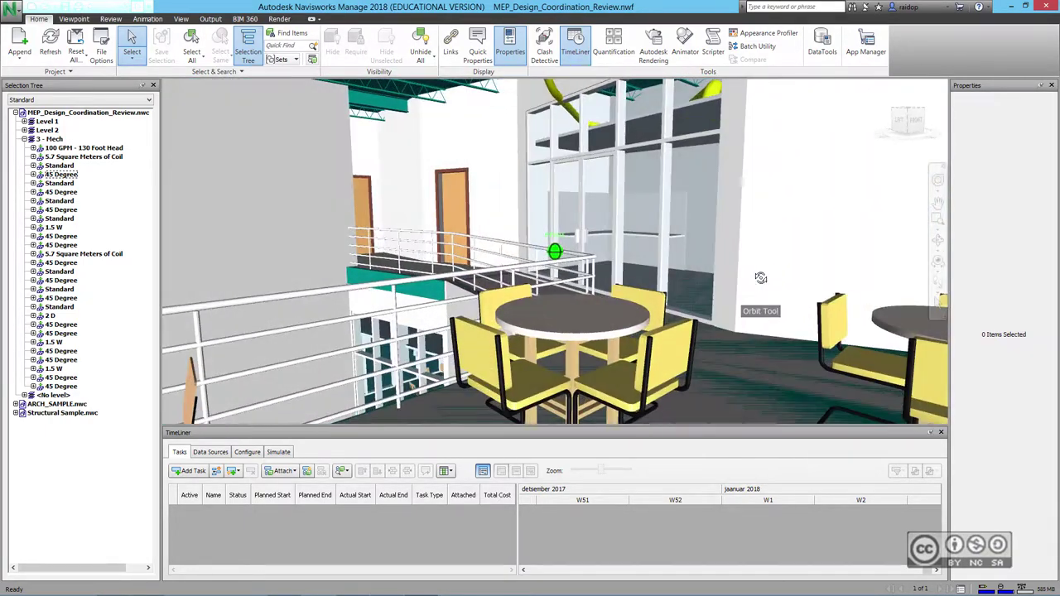
shift+middle_drag(760, 276, 828, 280)
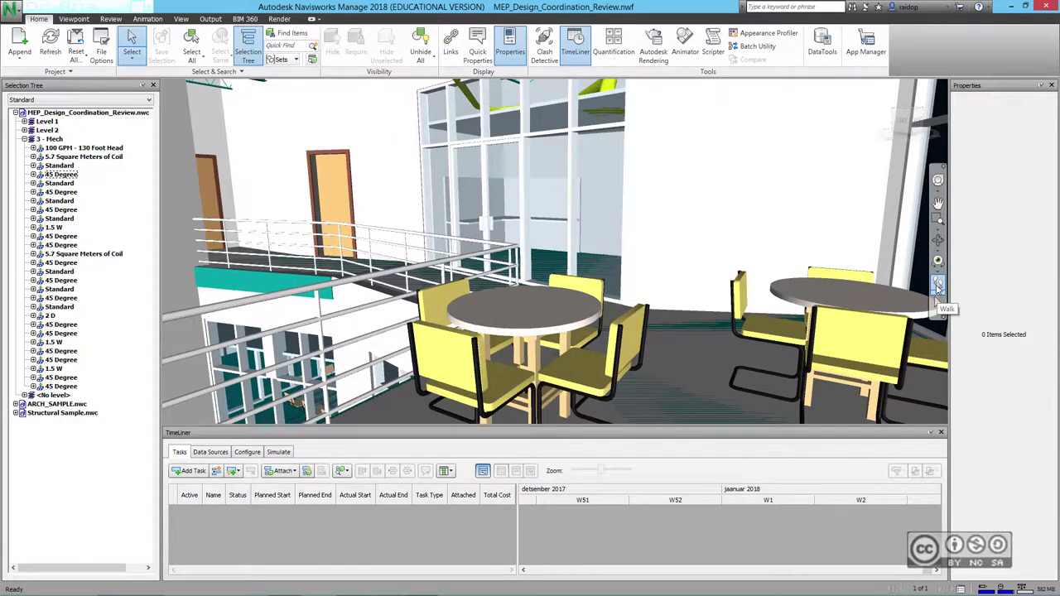
Walk through the cafeteria onto the balcony and bring up the View > Windows panel list
click(938, 284)
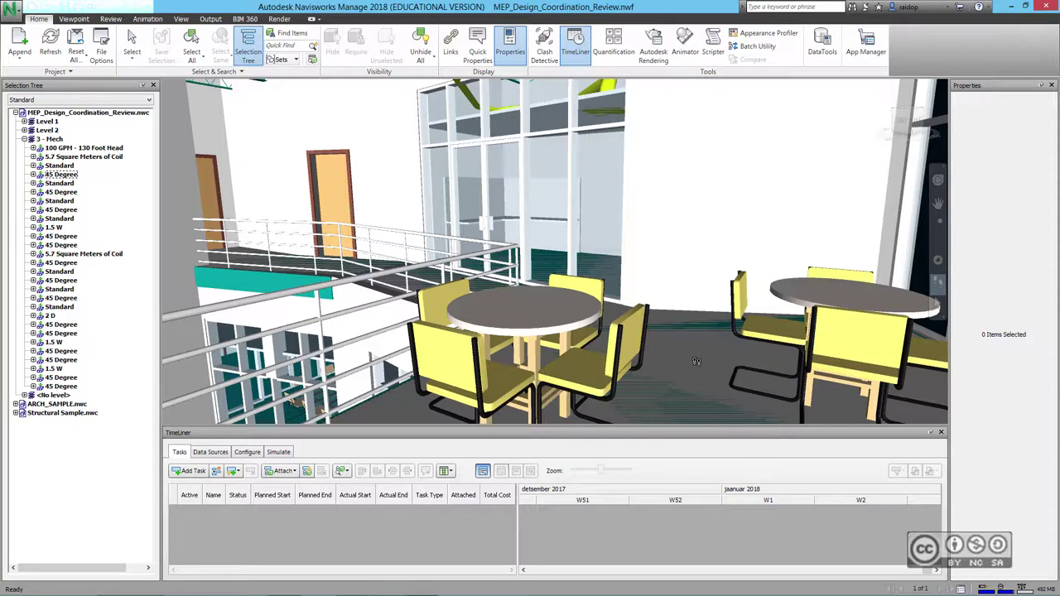
mouse_move(697, 362)
mouse_down()
mouse_move(710, 308)
mouse_move(908, 329)
mouse_move(402, 333)
mouse_up()
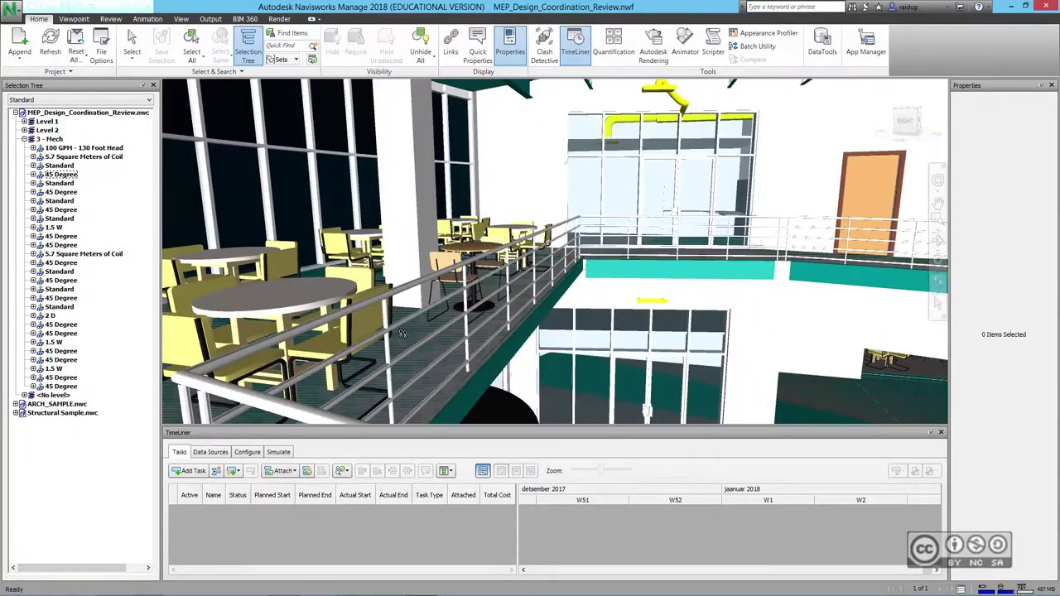
drag(402, 333, 439, 337)
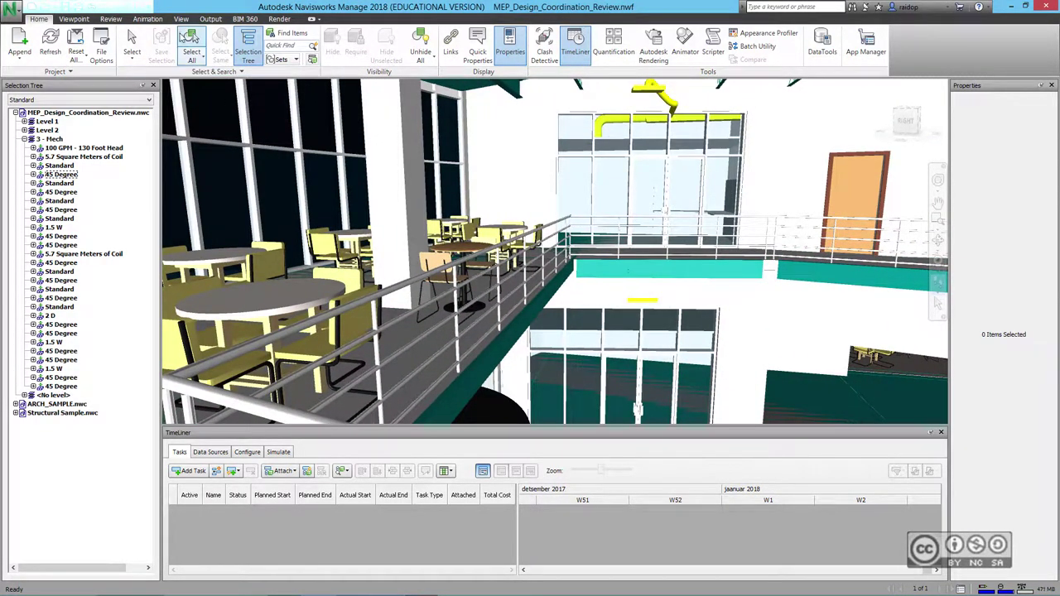
click(180, 20)
click(412, 63)
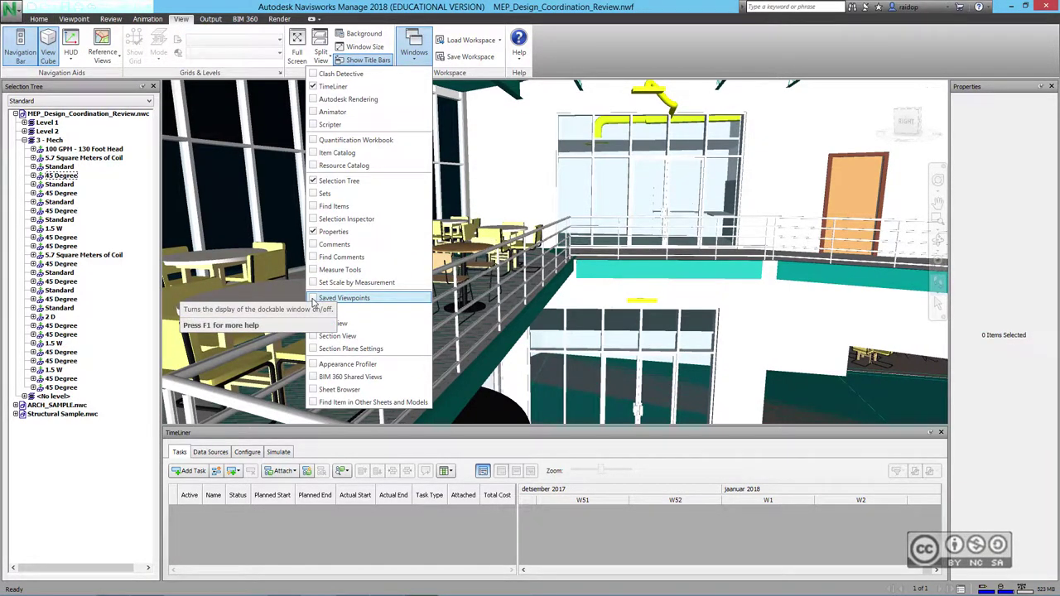
Save the current balcony view as a viewpoint named Vaade 1
click(340, 298)
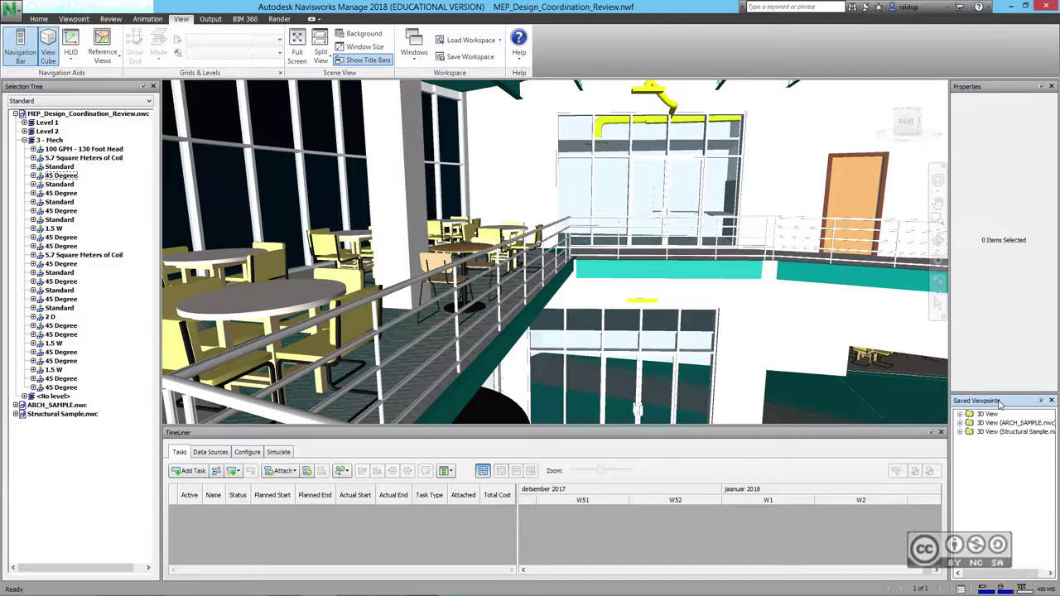
right_click(986, 456)
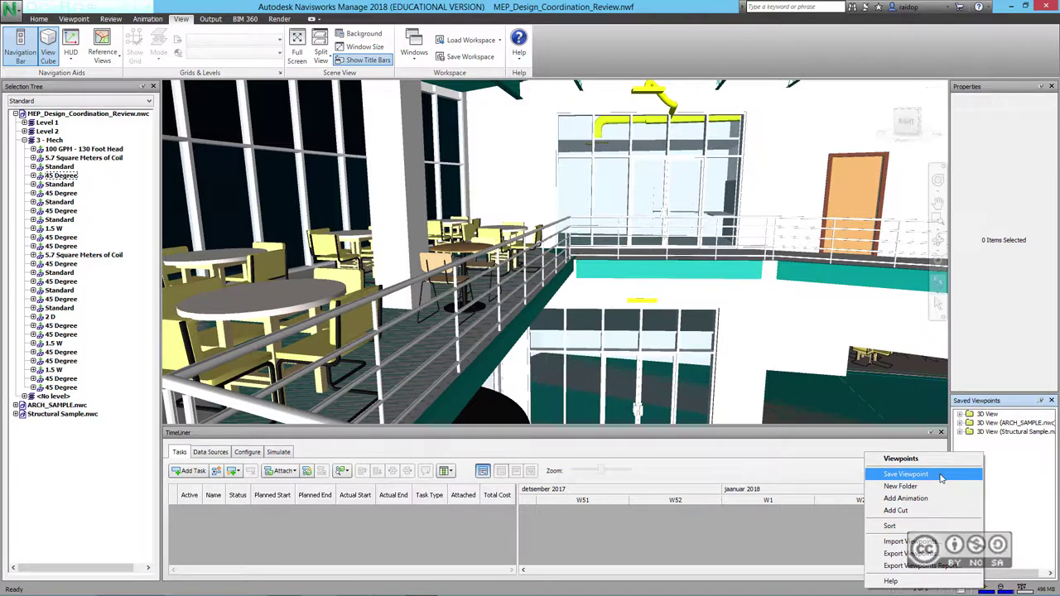
click(941, 478)
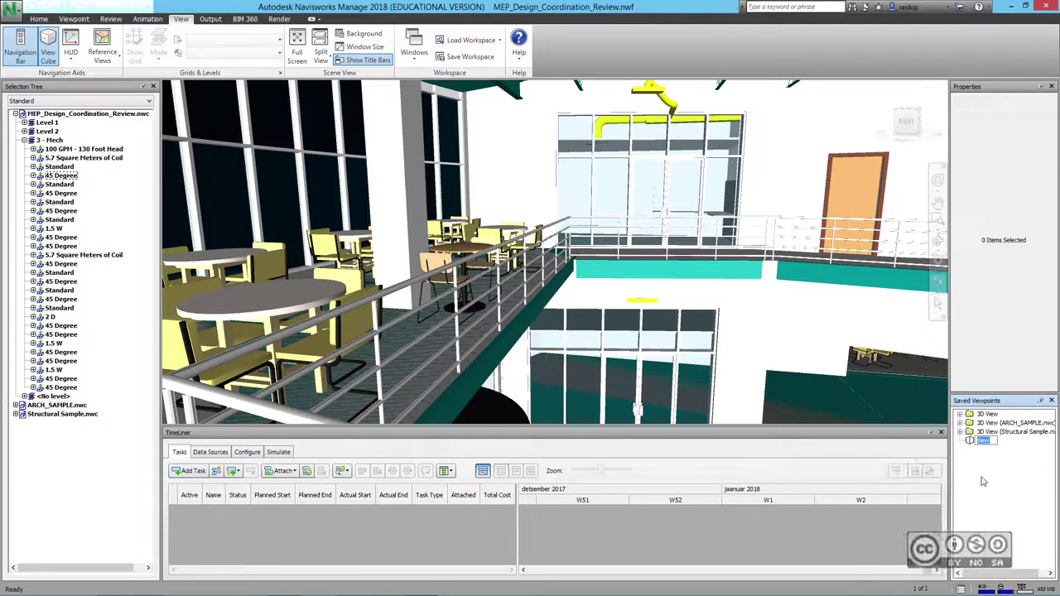
text(Vaade 1)
key(Return)
Test recalling Vaade 1, then use the ViewCube corner to view the whole building isometrically
mouse_move(398, 282)
mouse_down()
mouse_move(272, 318)
mouse_move(448, 341)
mouse_move(902, 259)
mouse_move(953, 356)
mouse_up()
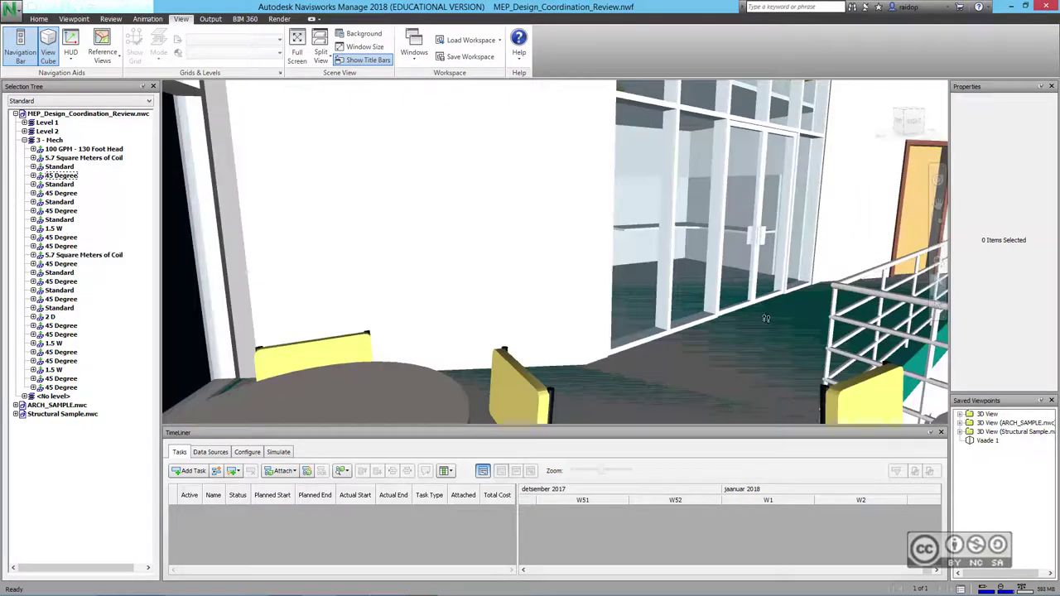
click(988, 441)
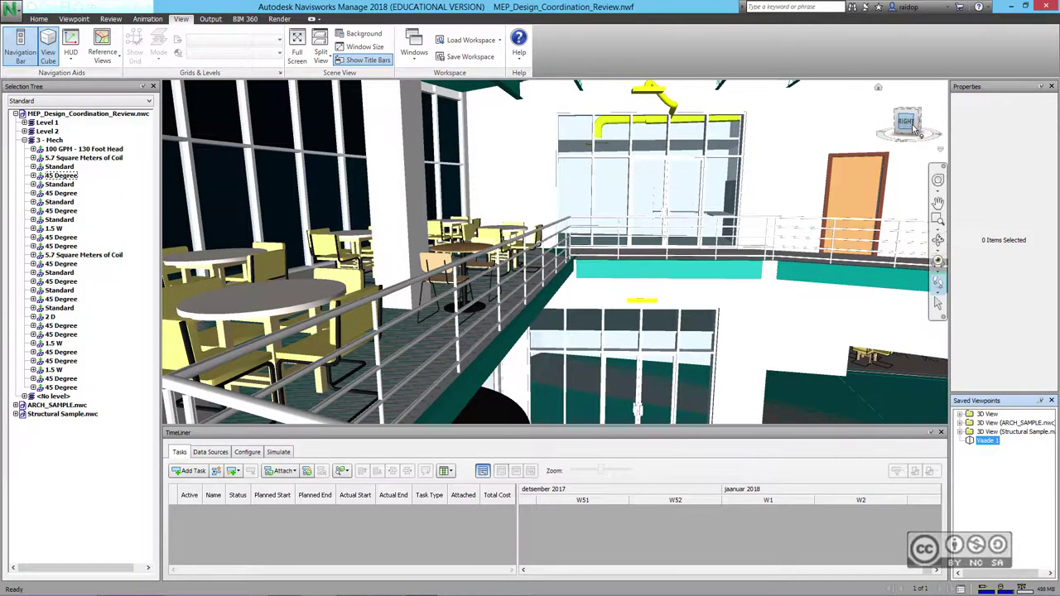
drag(909, 125, 921, 116)
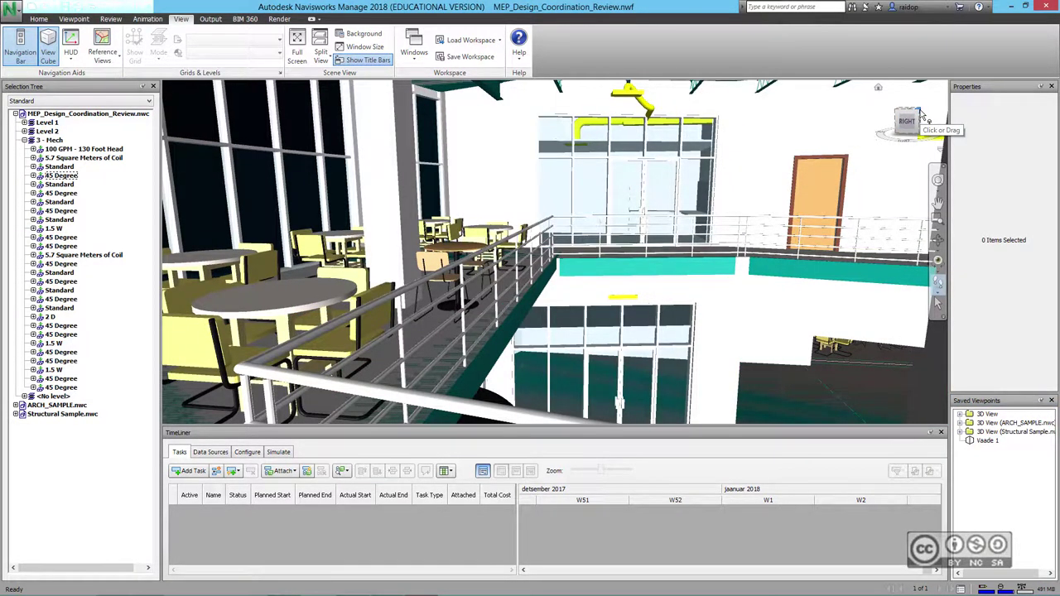
click(920, 116)
drag(903, 110, 914, 123)
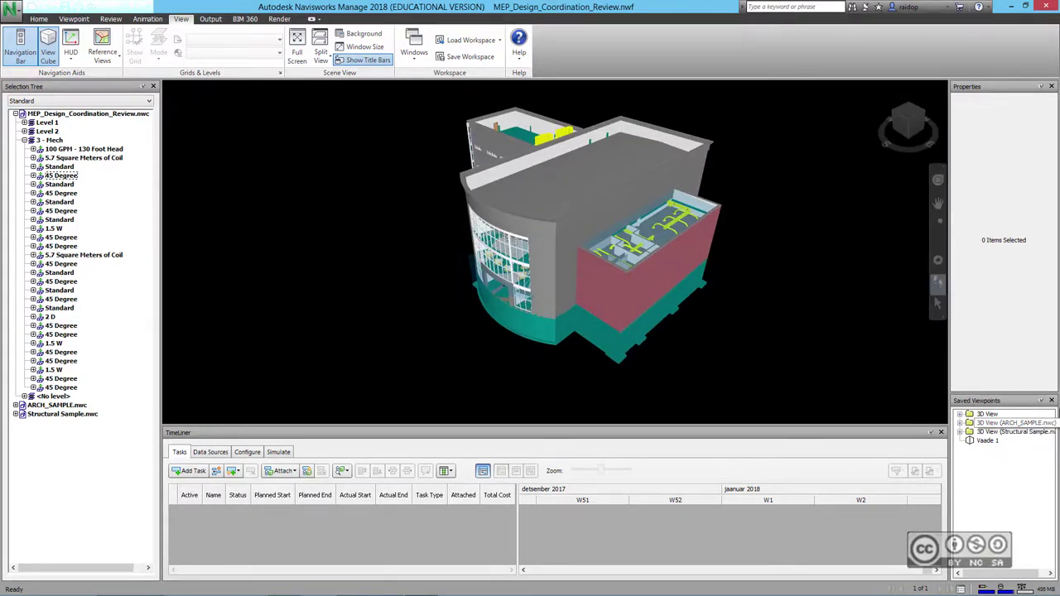
Close the Saved Viewpoints, TimeLiner and Selection Tree panels and return to the Home ribbon
click(1052, 400)
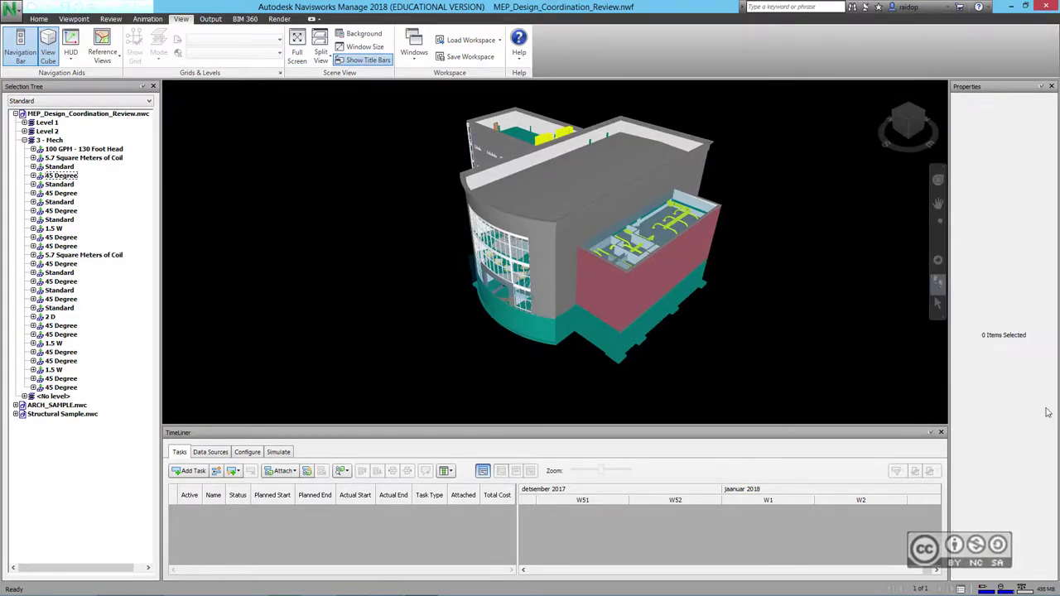
click(941, 432)
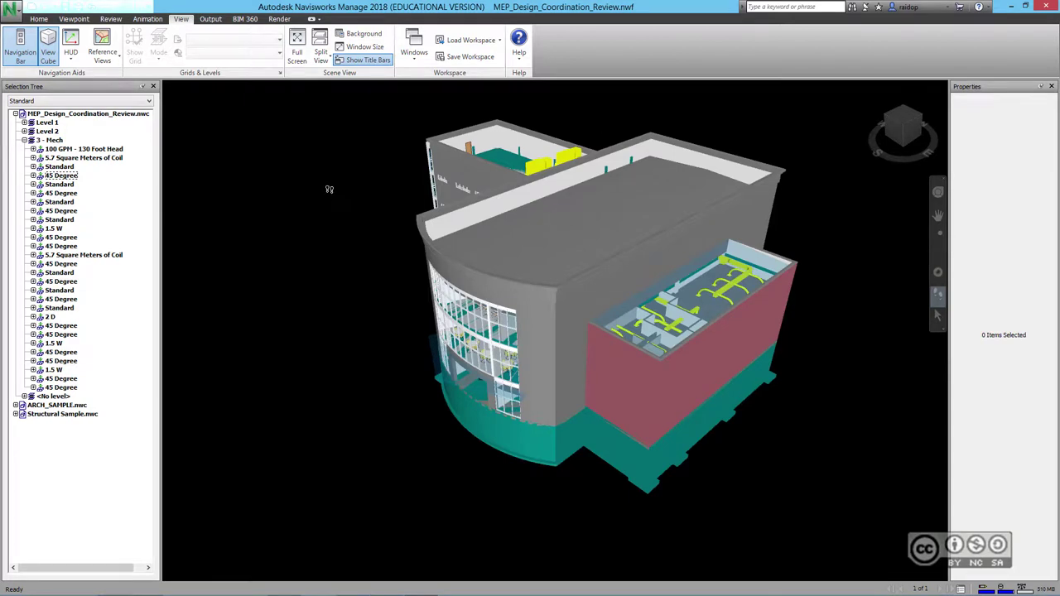
click(153, 86)
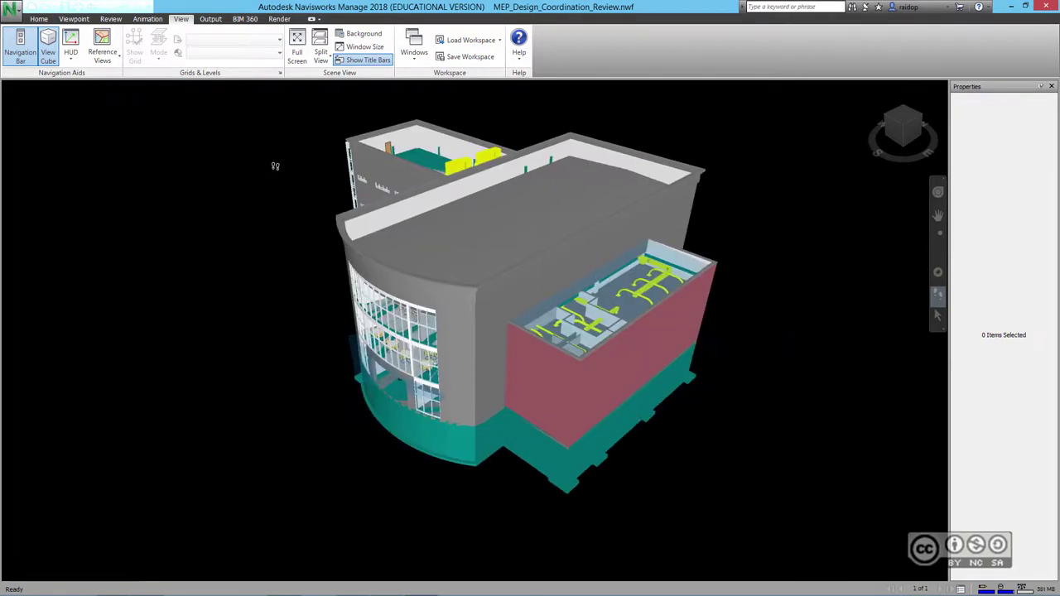
click(38, 19)
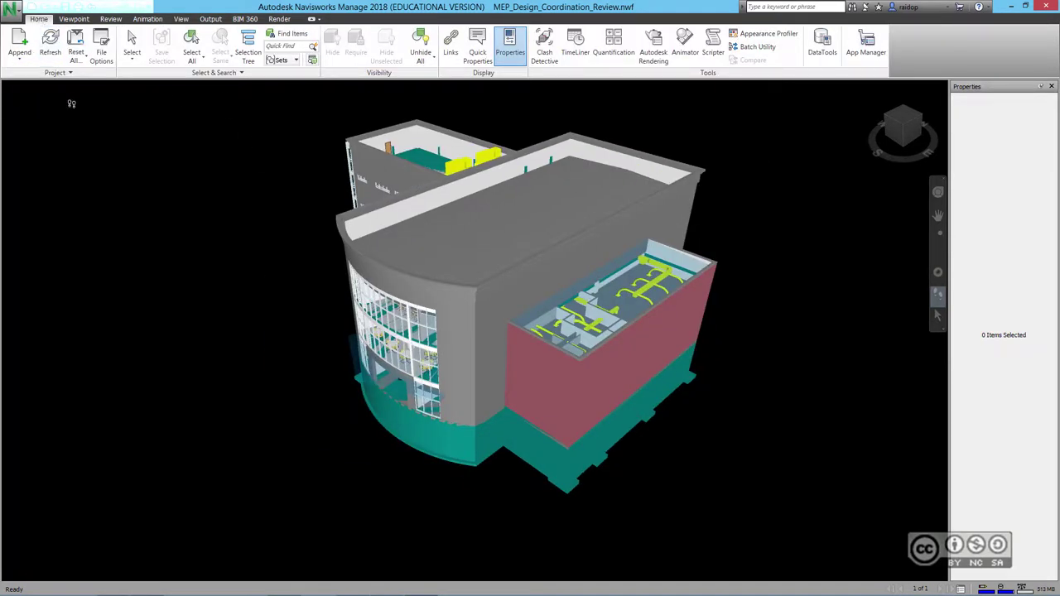
Run a Clash Detective test of MEP_Design_Coordination_Review.nwc against Structural Sample.nwc
click(544, 48)
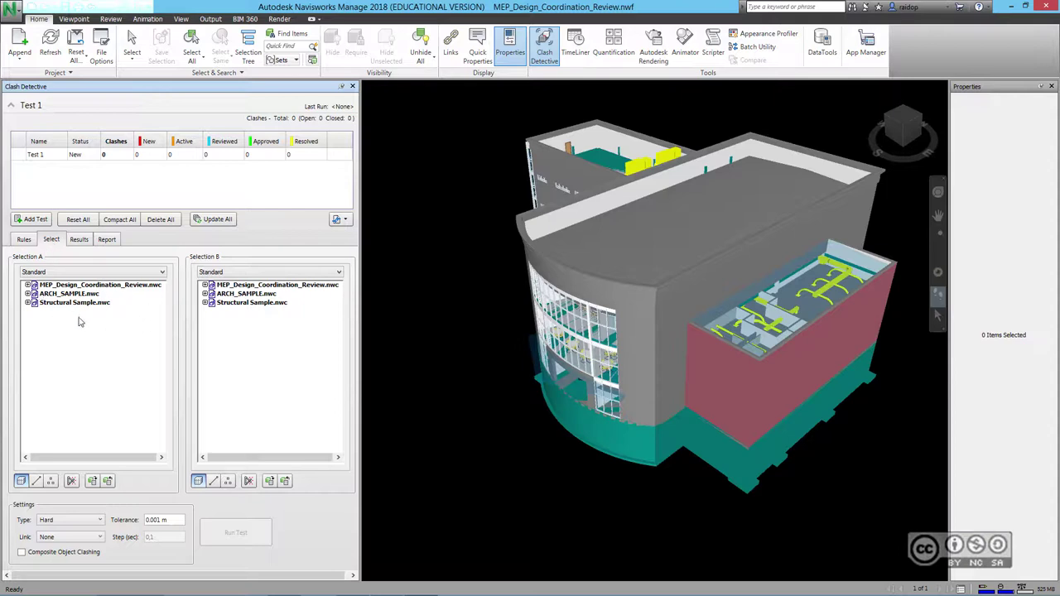
click(60, 287)
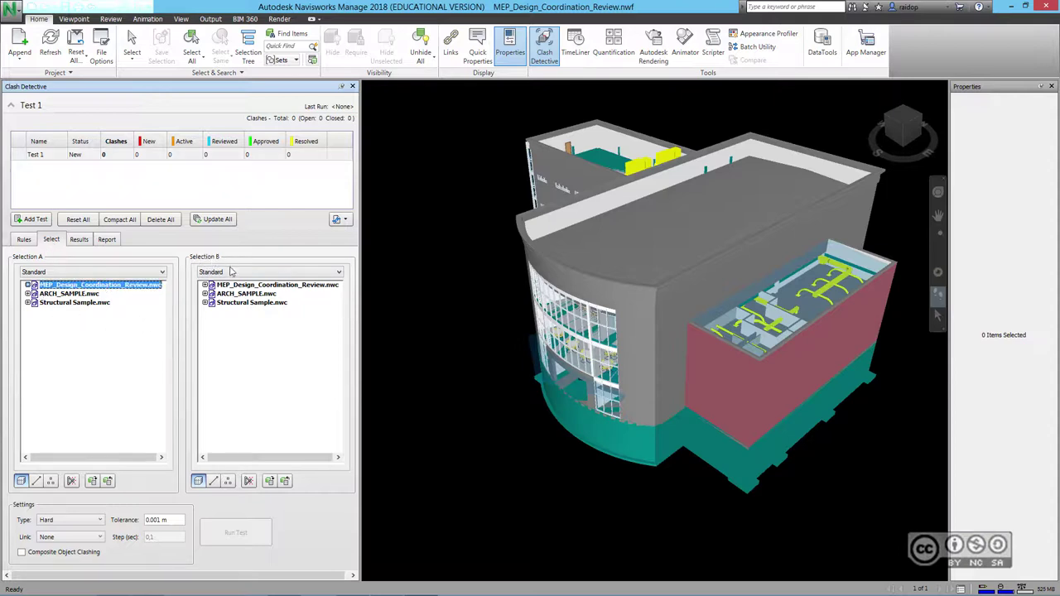
click(247, 303)
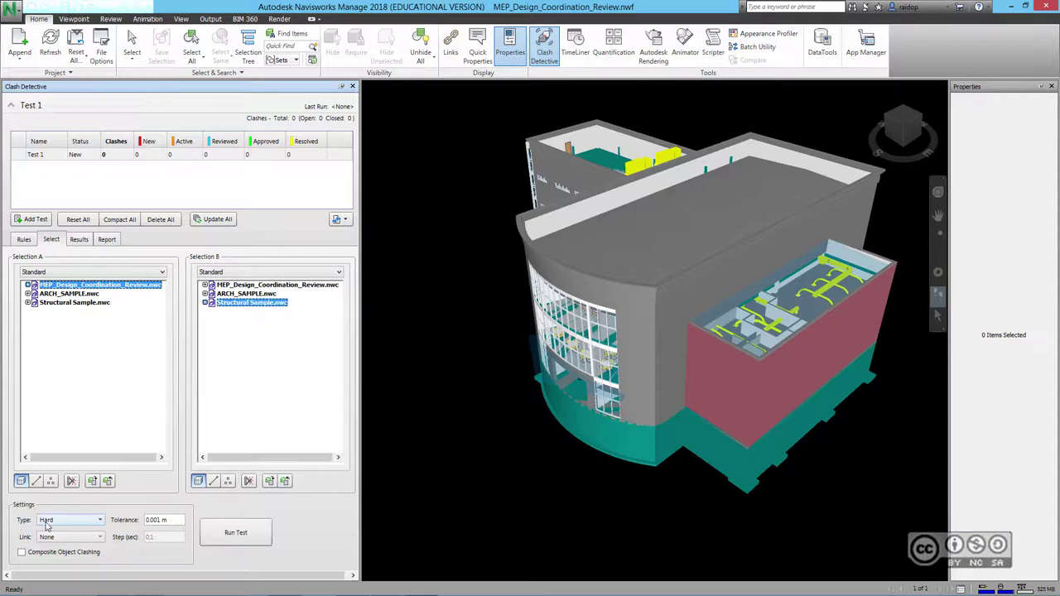
click(236, 533)
Browse the clash results, jumping the view to Clash5, Clash11, Clash179 and Clash181
click(37, 342)
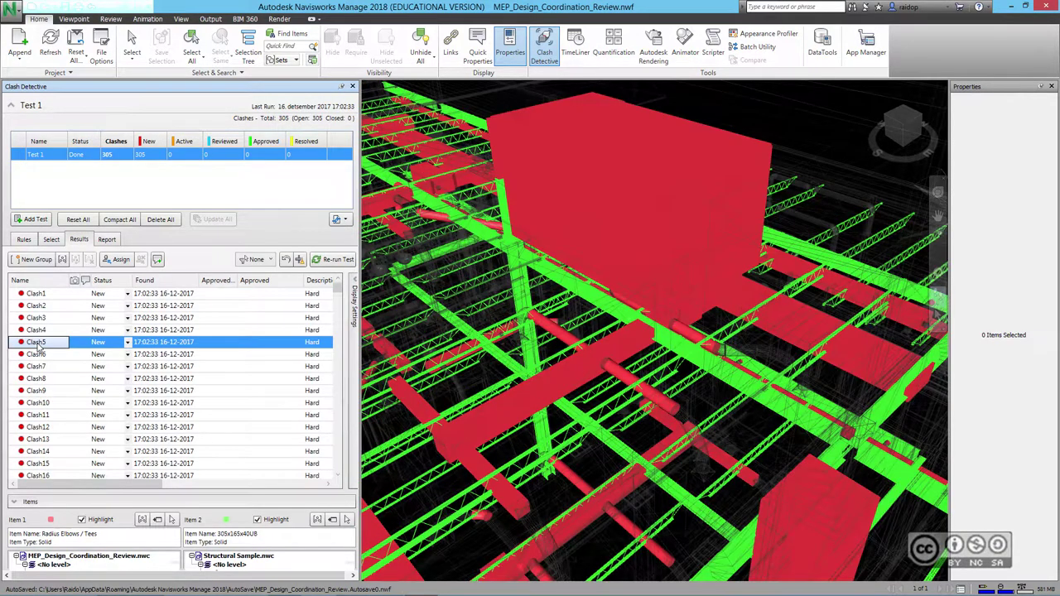
click(43, 415)
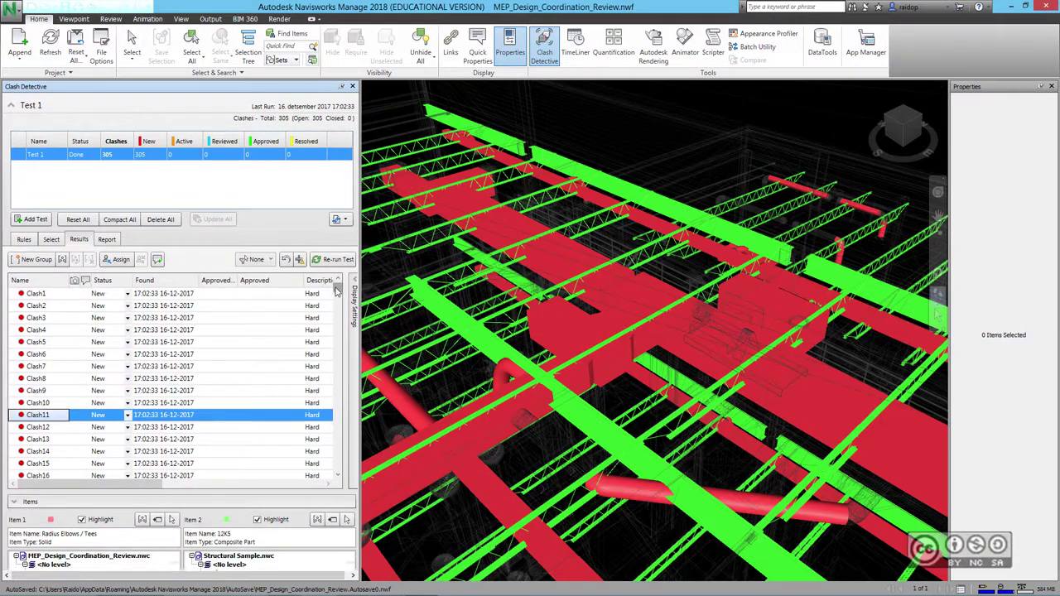
scroll(58, 437, down, 20)
click(58, 433)
click(58, 458)
scroll(58, 447, down, 3)
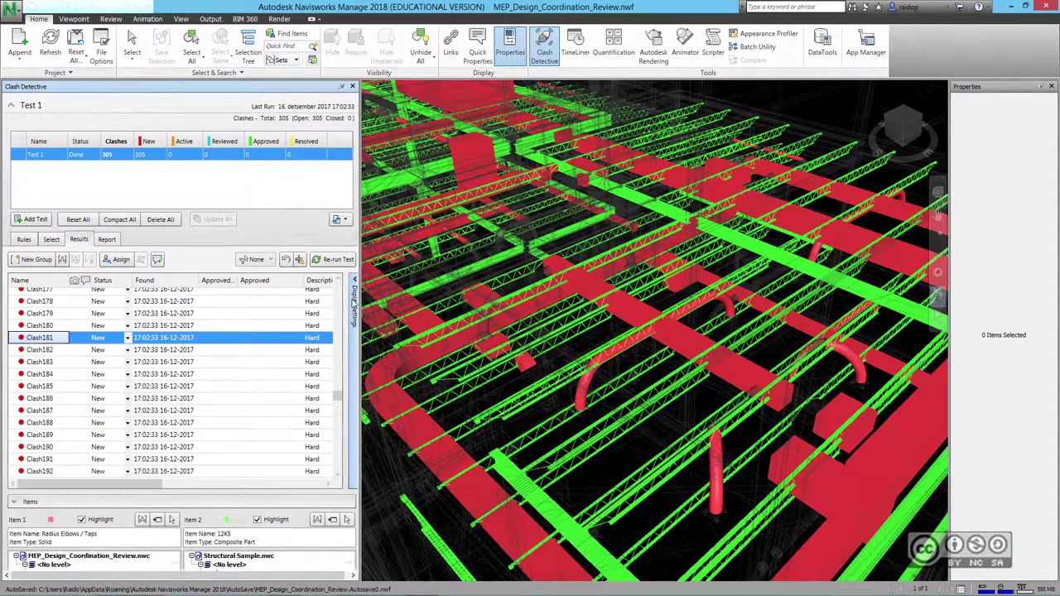
Turn off Highlight all clashes in Display Settings, then view Clash1 and Clash5 individually
click(354, 306)
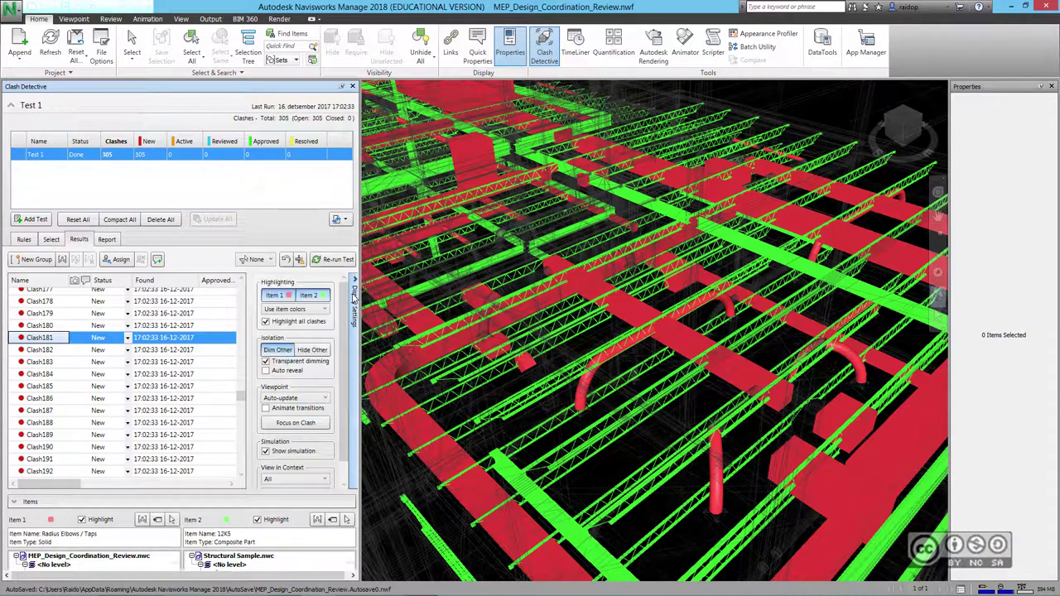
click(266, 322)
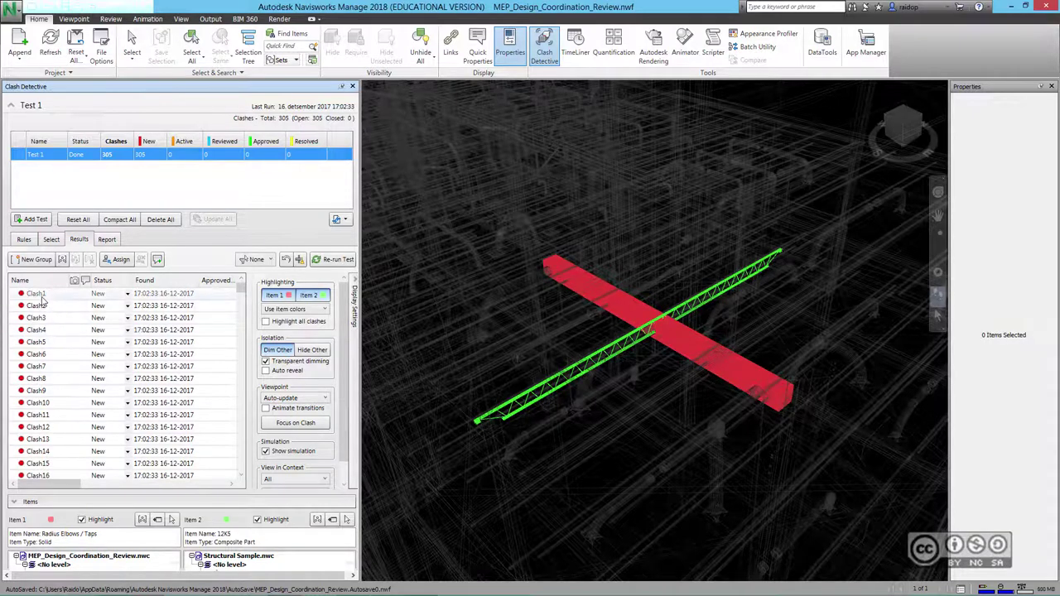
click(39, 296)
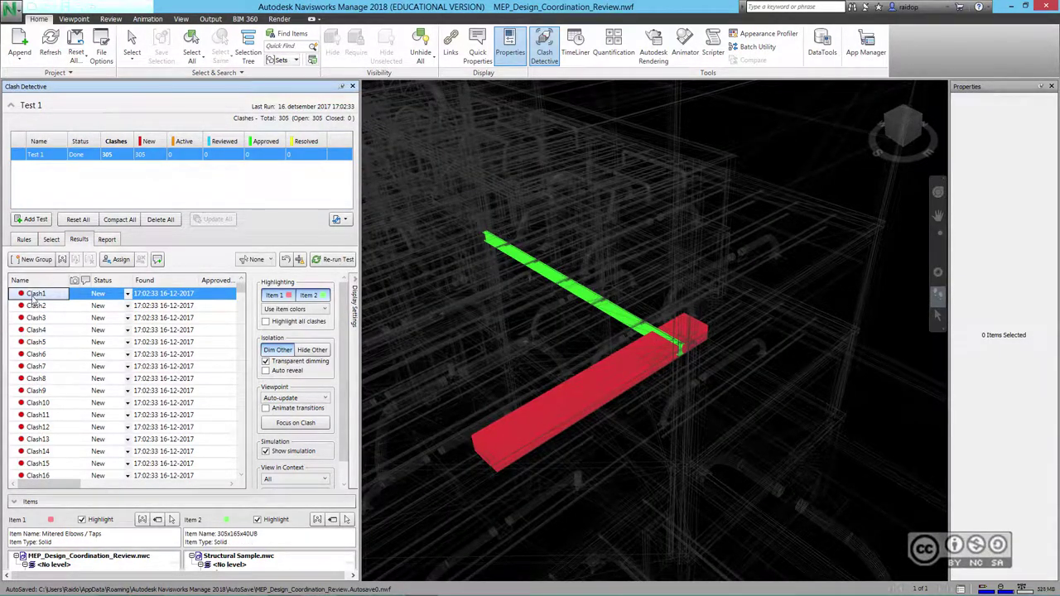
click(33, 344)
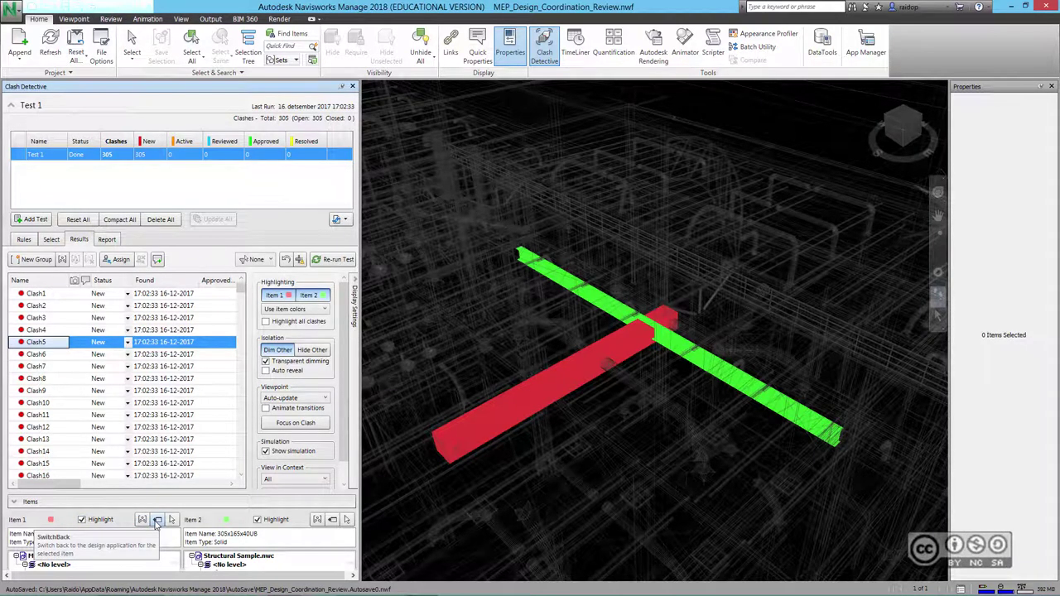
Switch Clash5's duct back to Revit using MEP_Design_Coordination_Review.rvt, then bring Revit forward
click(157, 521)
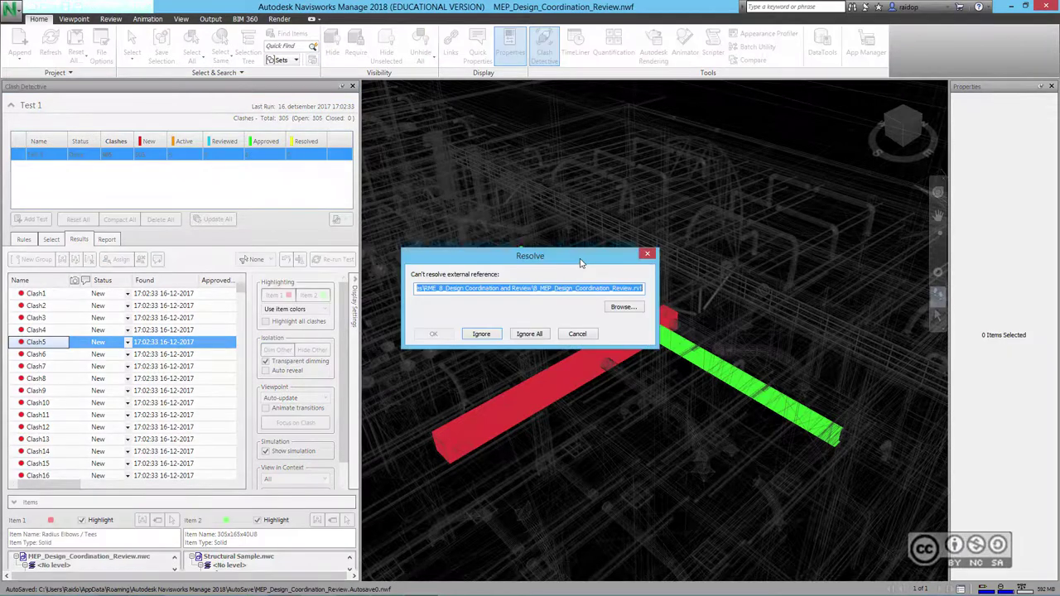
click(623, 308)
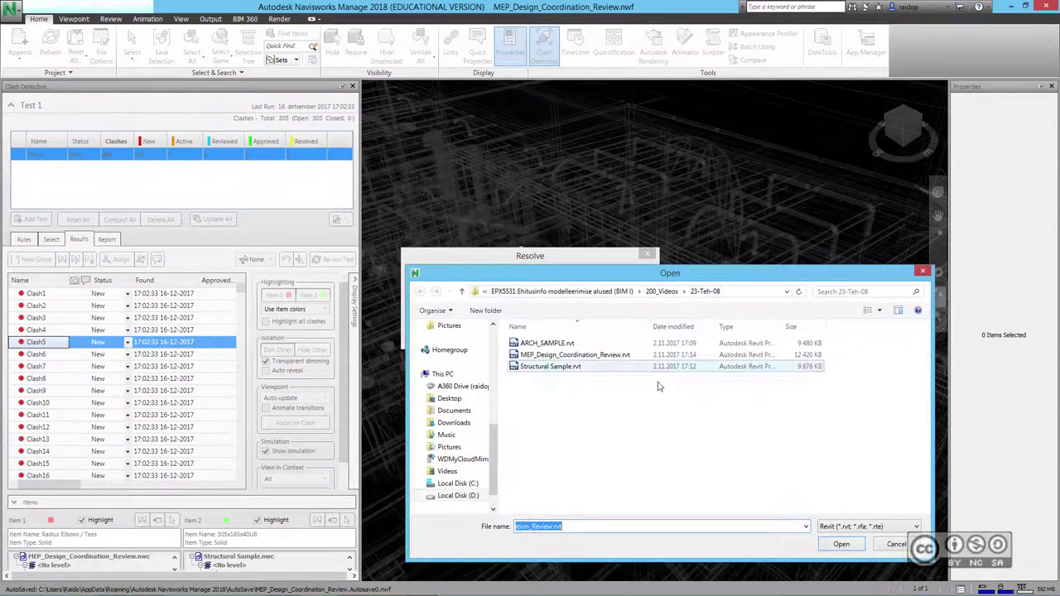
click(606, 356)
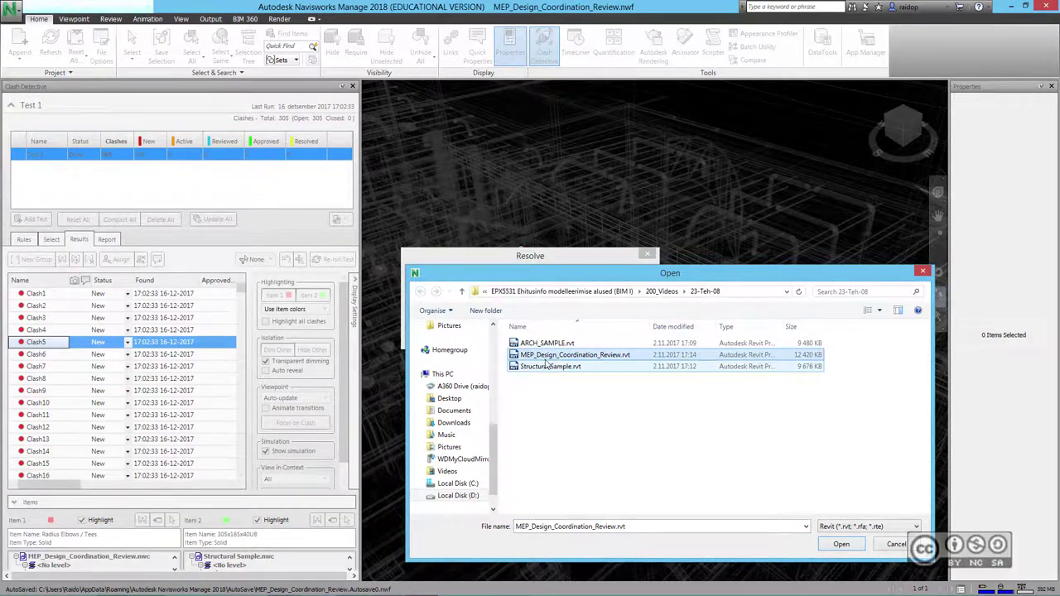
click(825, 545)
click(438, 334)
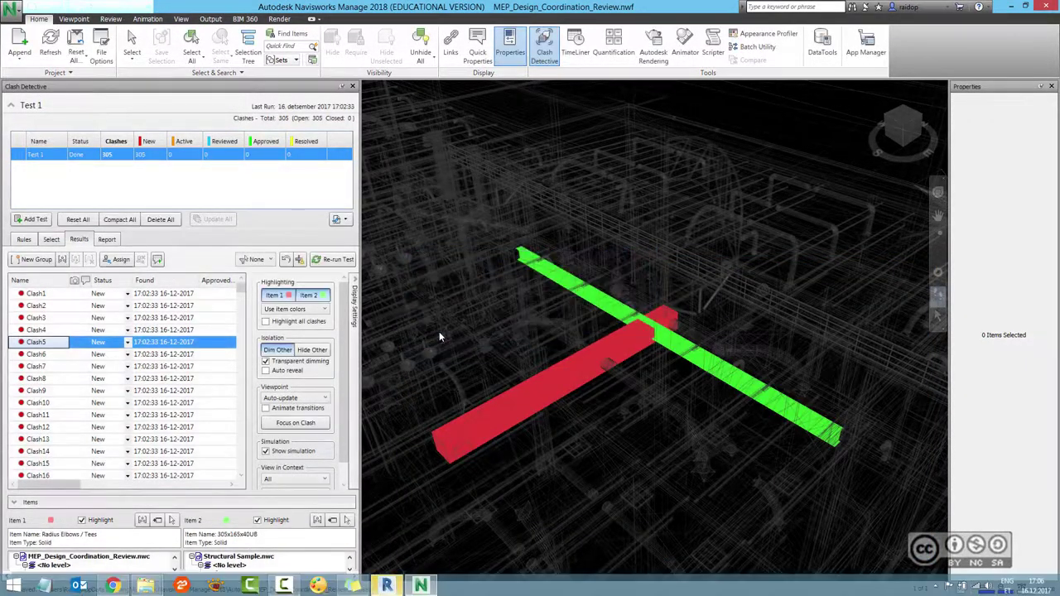
click(386, 586)
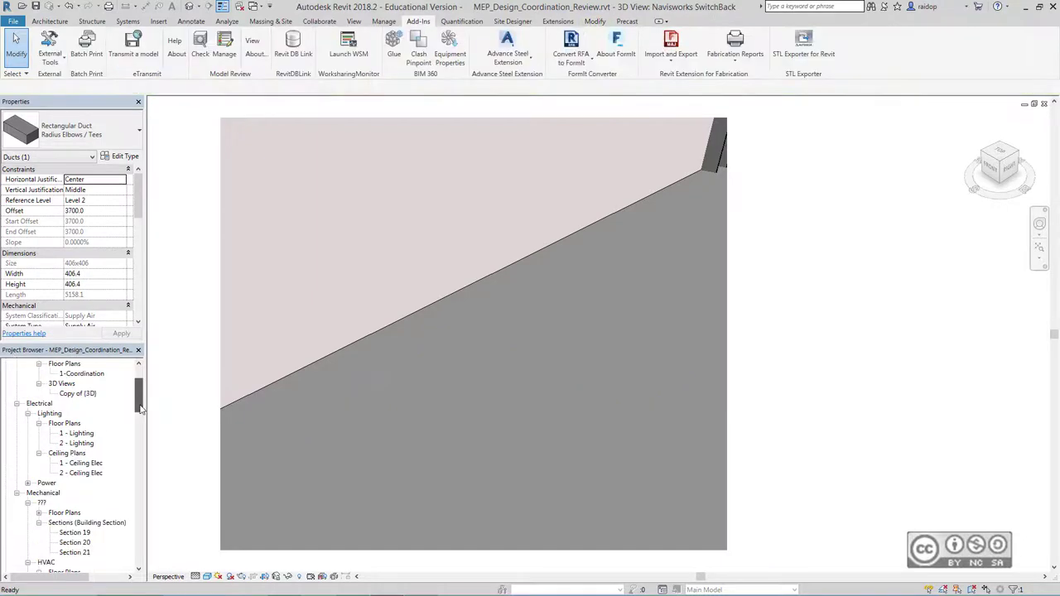
View the clashing duct on the 2 - Mech floor plan, then switch Clash8's duct back to Revit
drag(139, 381, 143, 438)
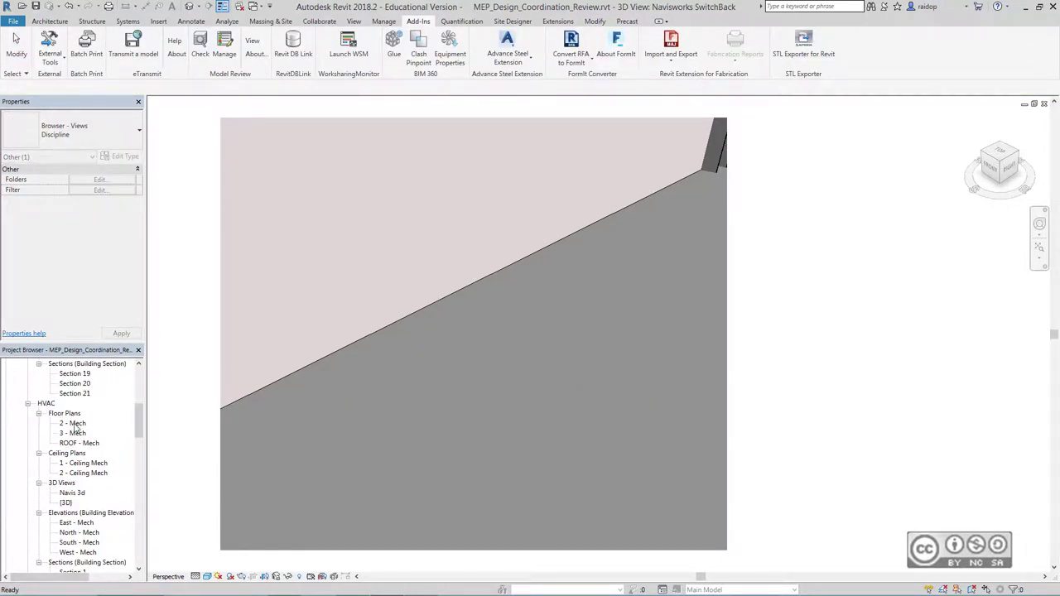
double_click(72, 424)
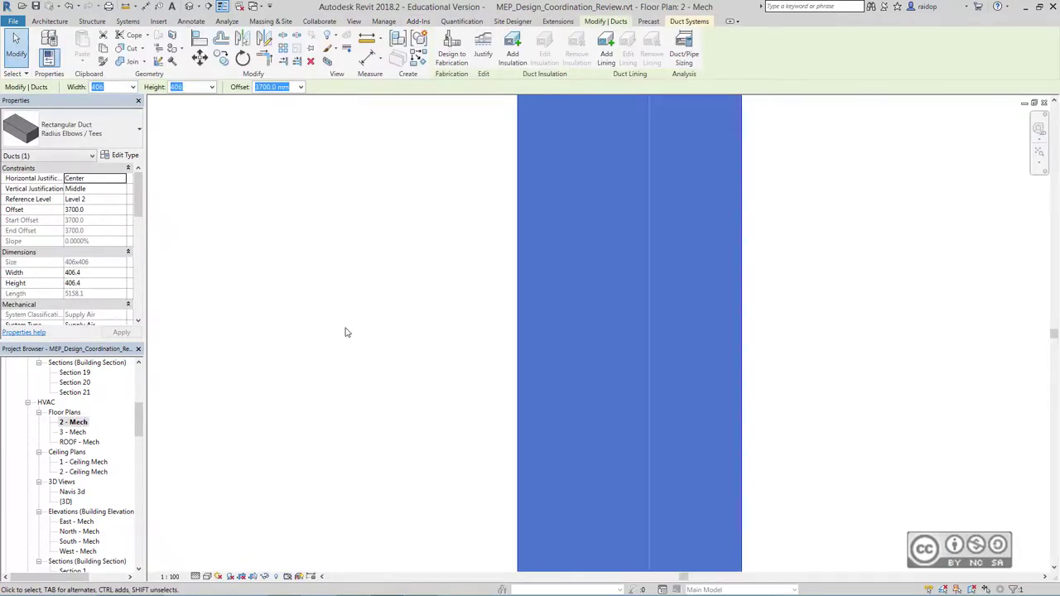
scroll(345, 331, down, 3)
scroll(323, 328, down, 3)
scroll(316, 326, down, 3)
scroll(286, 298, down, 2)
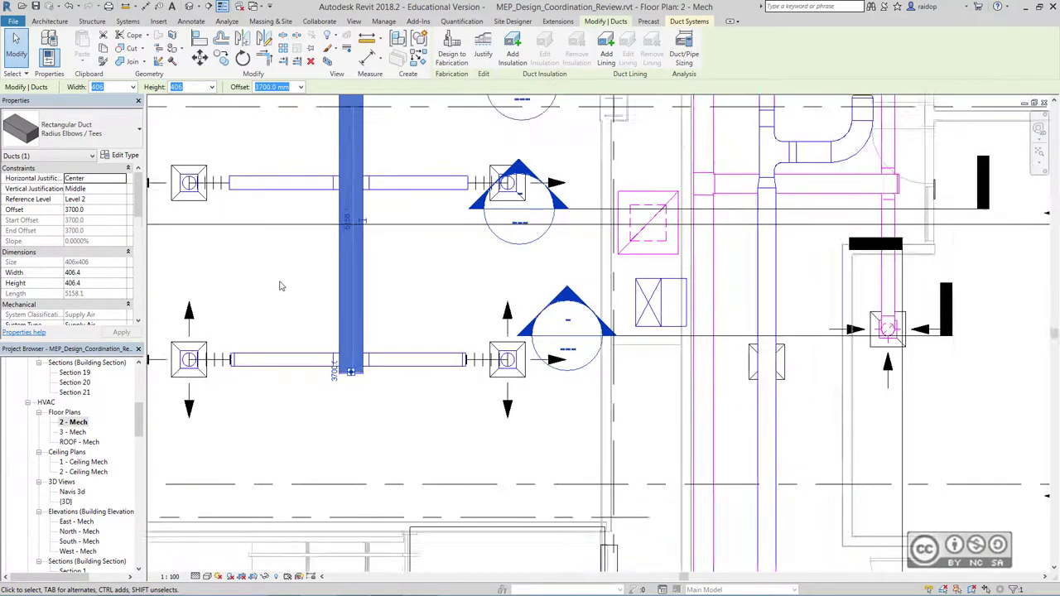
scroll(343, 351, down, 2)
scroll(340, 350, down, 1)
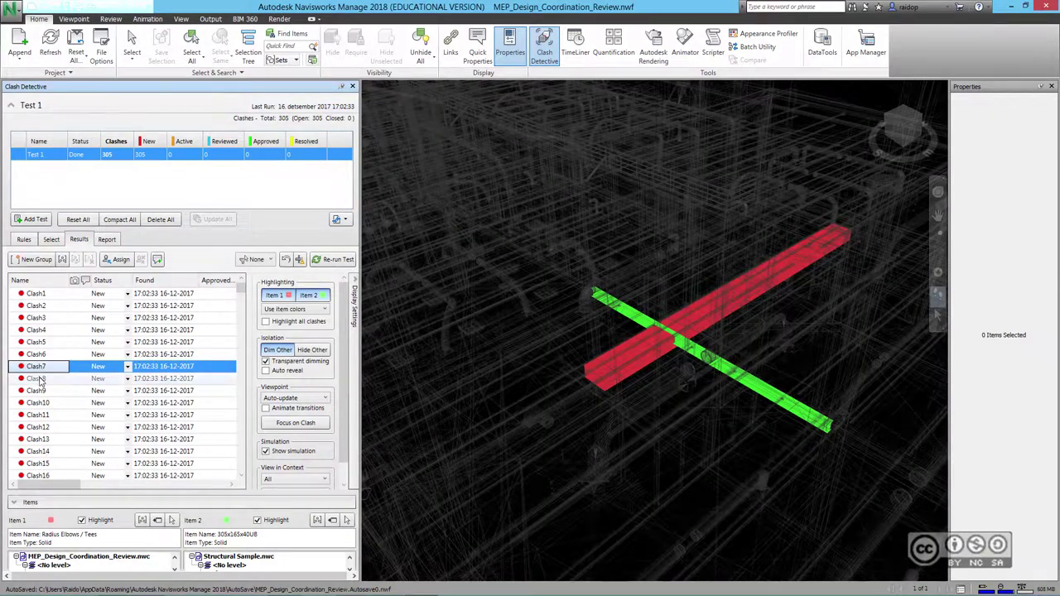
click(38, 379)
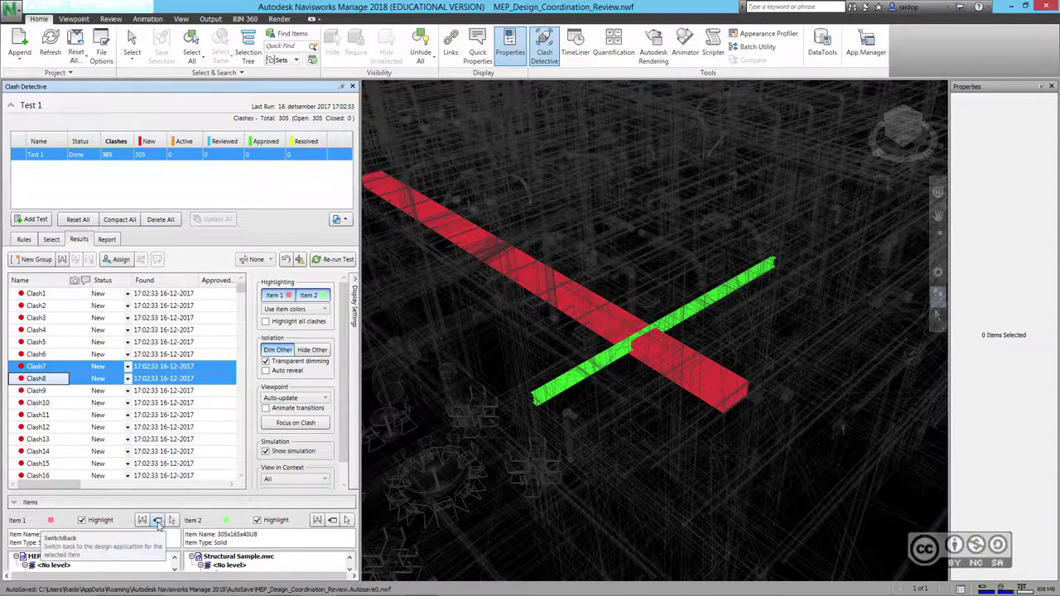
click(158, 522)
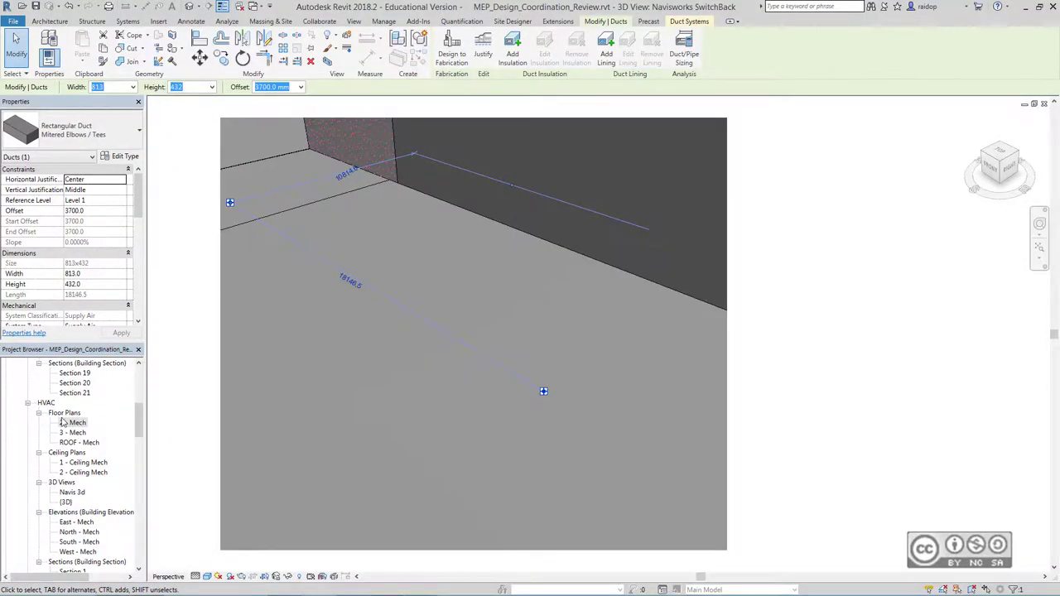
Open the 1 - Ceiling Mech reflected ceiling plan and zoom out around the clashing duct
double_click(74, 423)
double_click(76, 462)
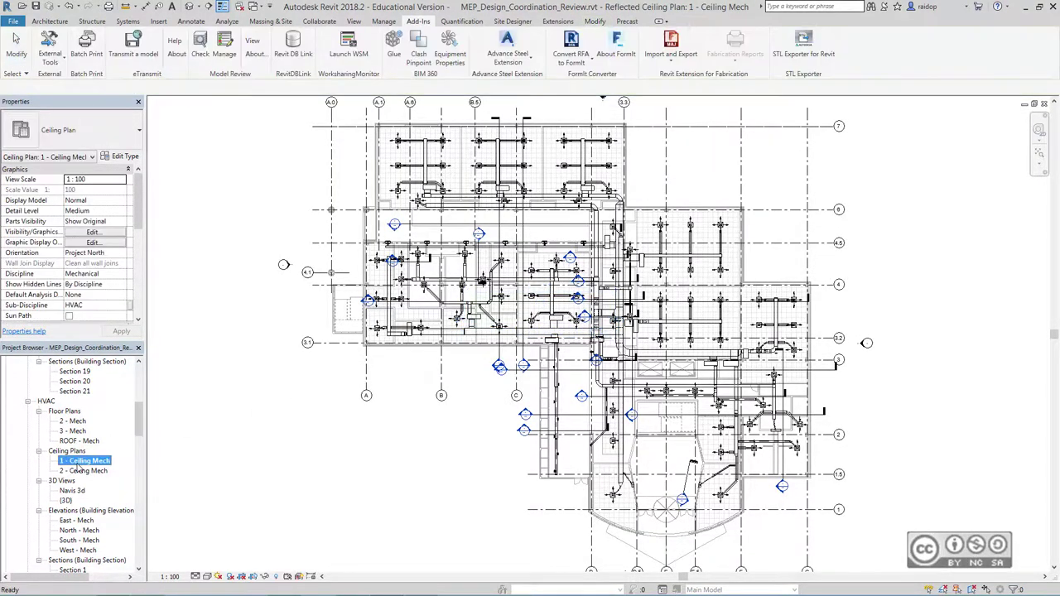
scroll(514, 344, down, 3)
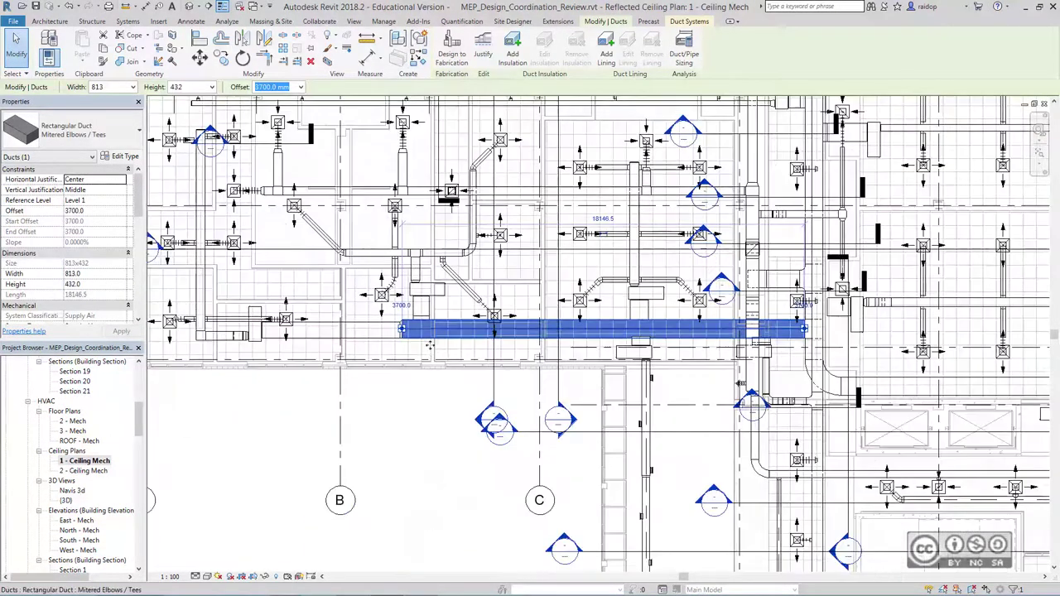
scroll(415, 419, down, 2)
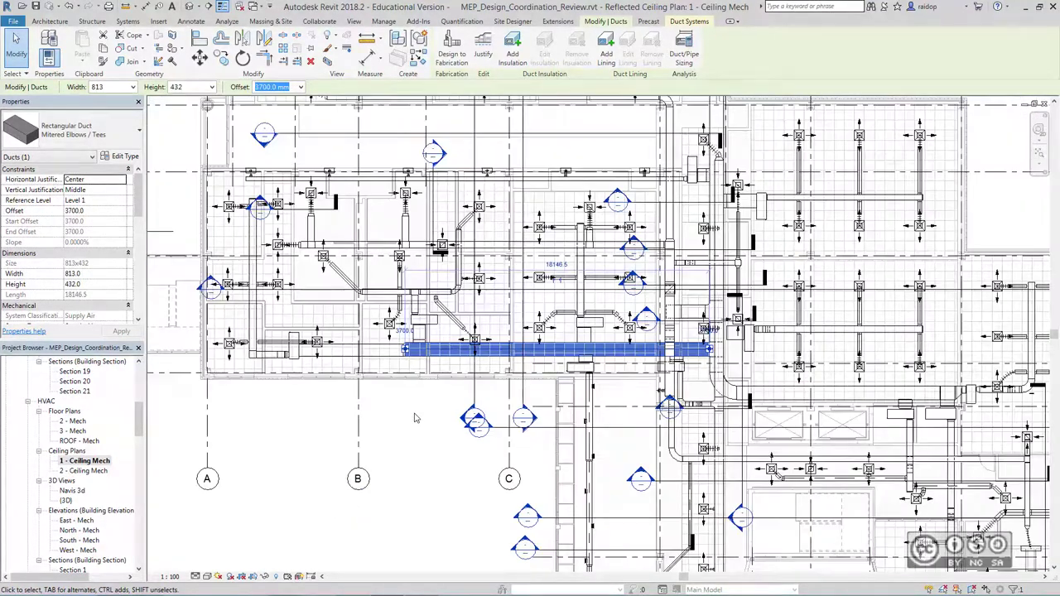